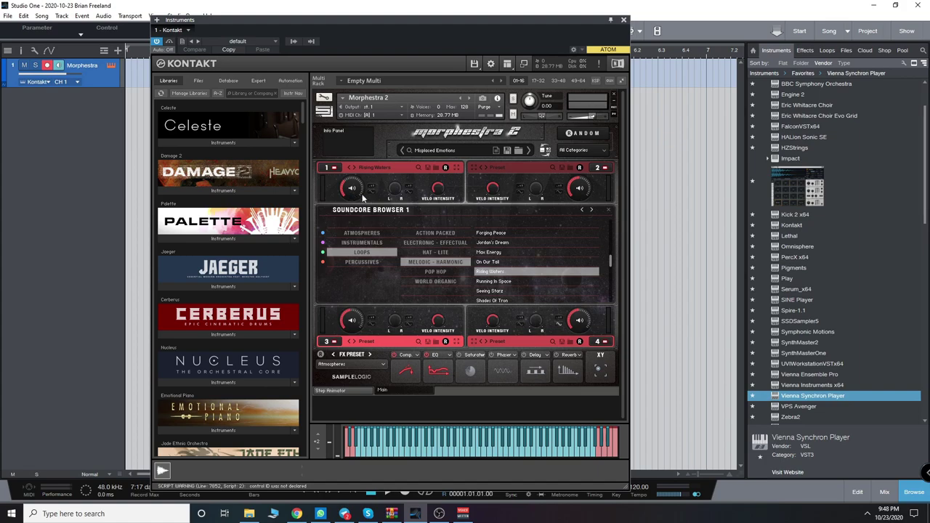
- Close the soundcore 1 browser and move the XY morph puck near the pad's centre, at about X 48, Y 32
click(611, 211)
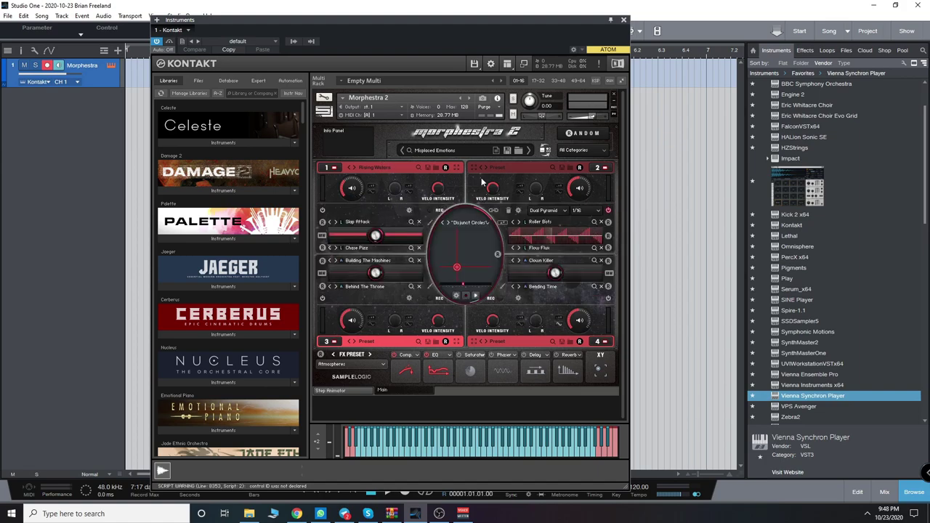
mouse_move(457, 266)
mouse_down()
mouse_move(455, 249)
mouse_move(469, 264)
mouse_up()
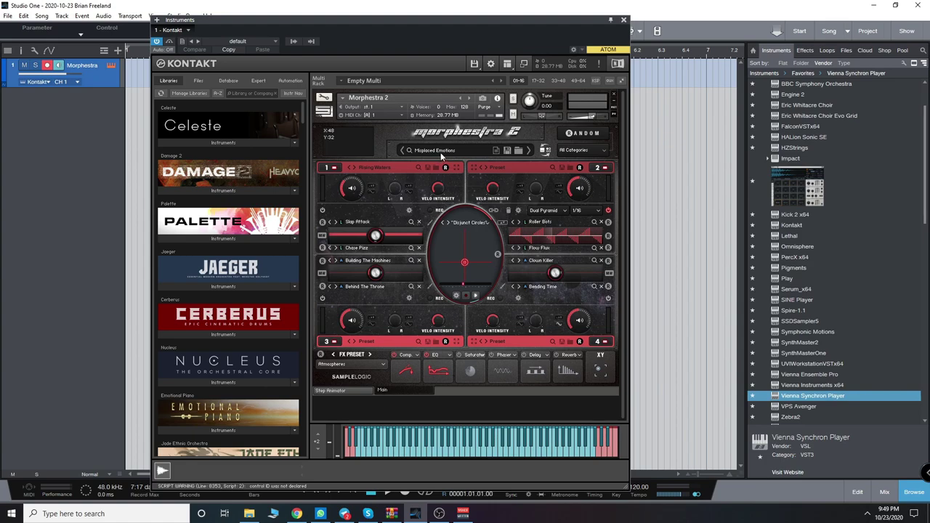
- Load the Telling The Story loop into soundcore 1 and the Electronic - Effectual loop Strutter Stutter into soundcore 2
click(373, 168)
click(498, 271)
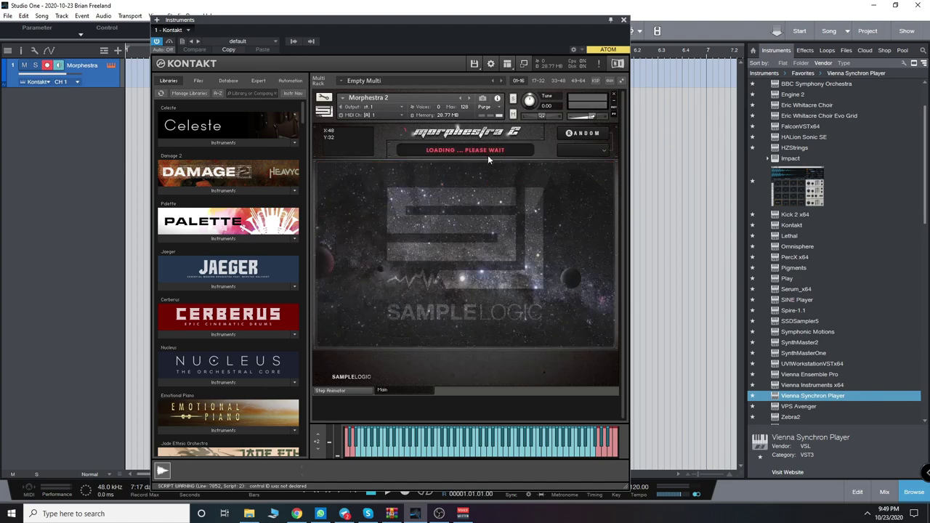
click(511, 168)
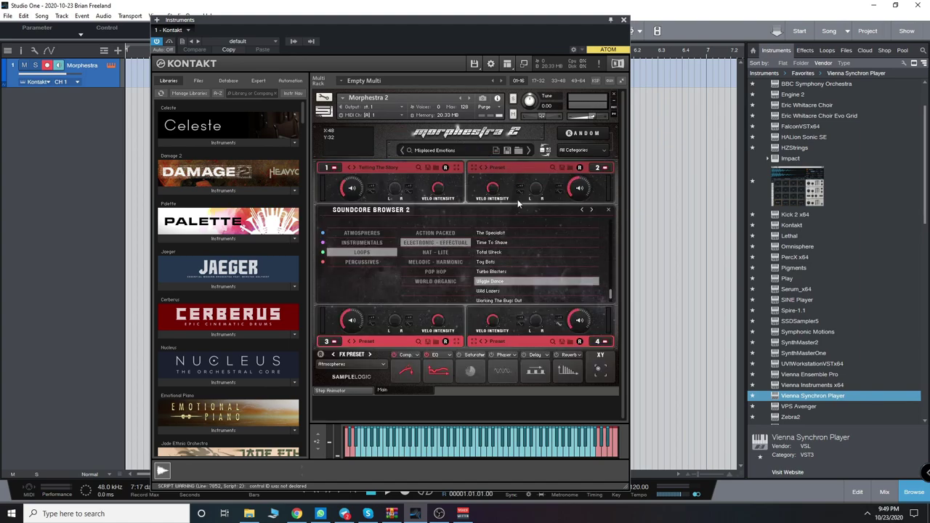
click(499, 167)
click(500, 170)
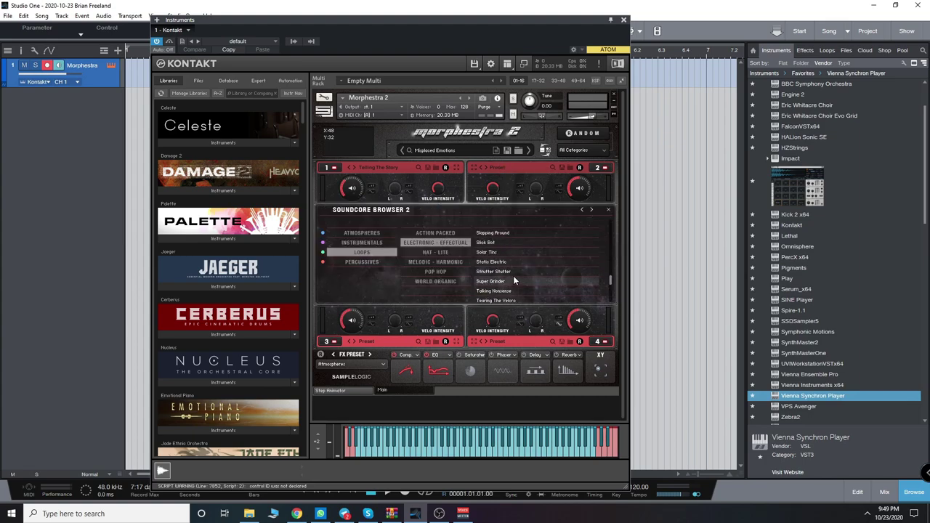
click(513, 272)
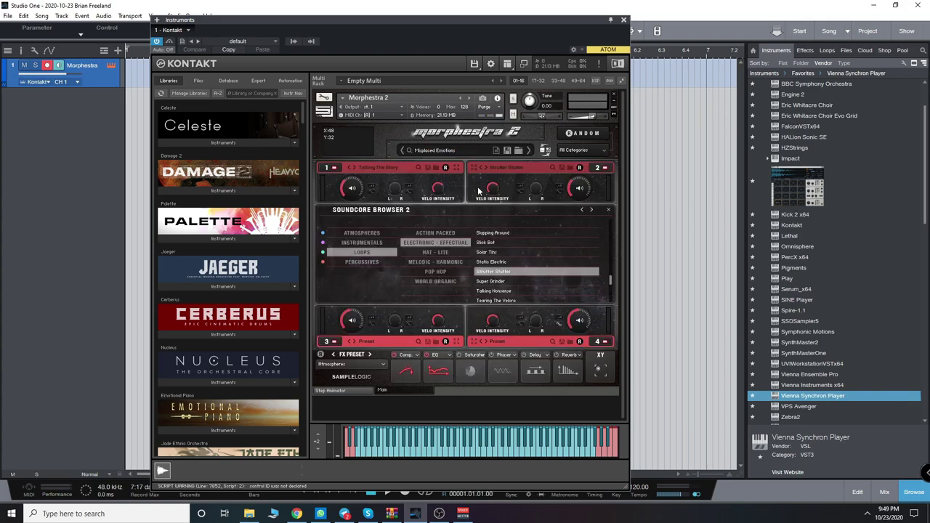
- Set the presets of soundcores 3 and 4 to Conjuring Demons and audition the four-core combination
click(353, 340)
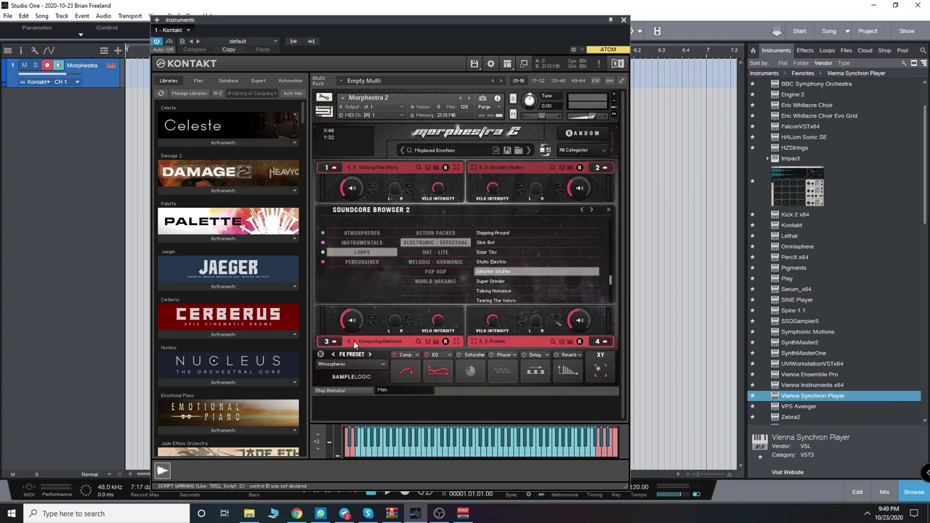
click(484, 342)
click(463, 456)
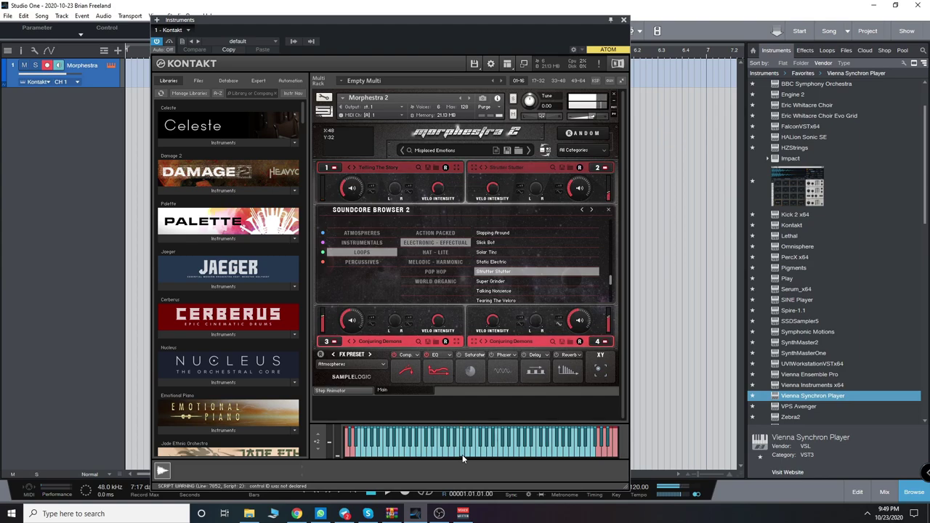
- Close the soundcore browser and morph through cores 2 and 4 with the XY puck, ending at about X 52, Y 48
click(607, 210)
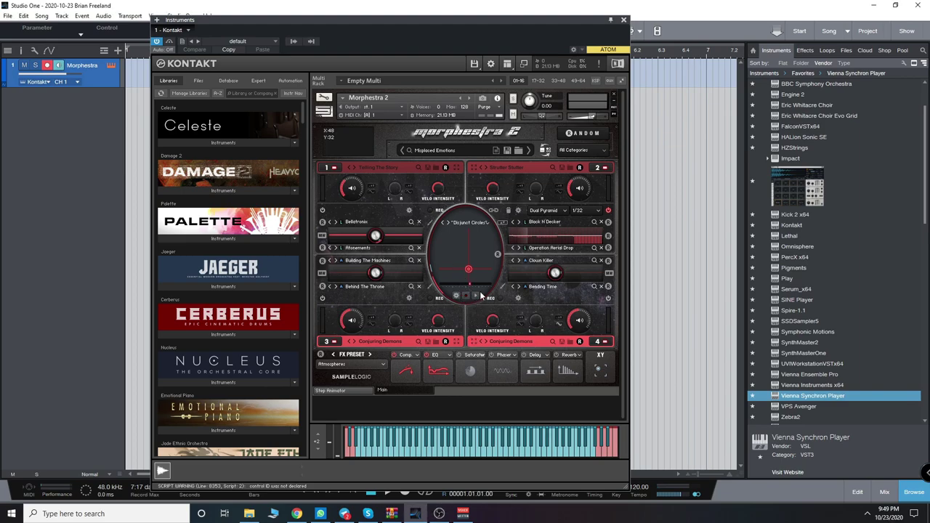
drag(469, 268, 475, 246)
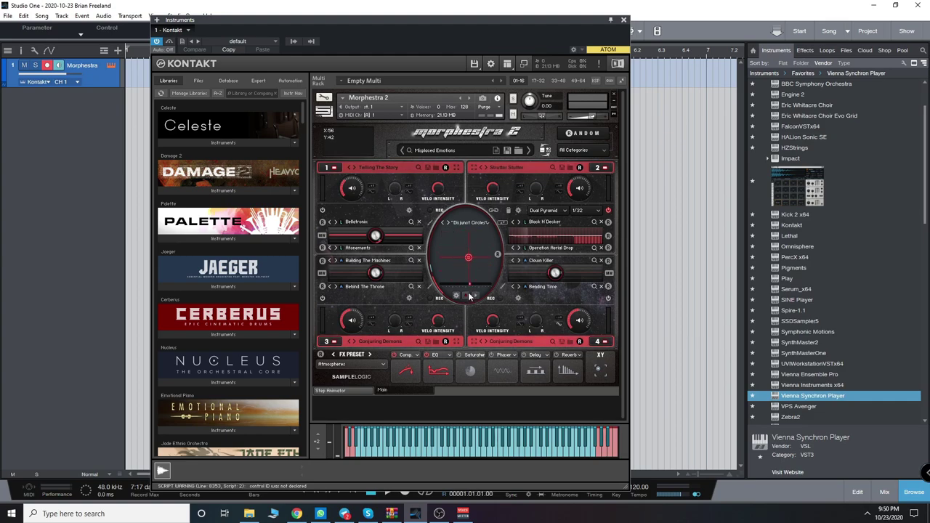
drag(470, 260, 499, 234)
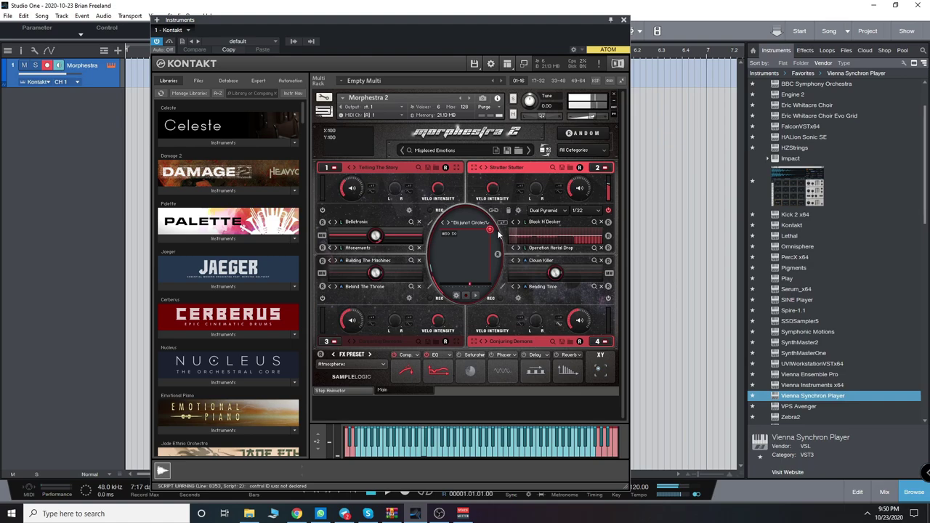
drag(498, 234, 494, 296)
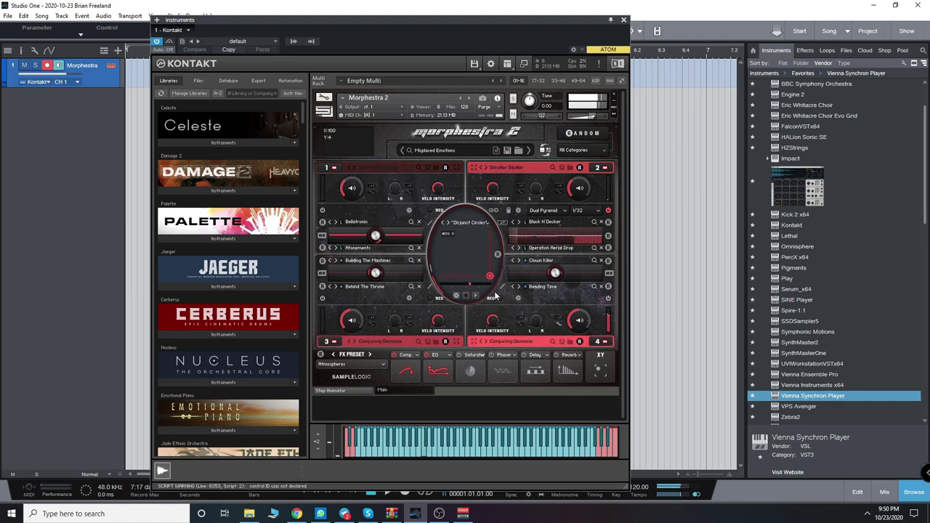
drag(490, 297, 468, 264)
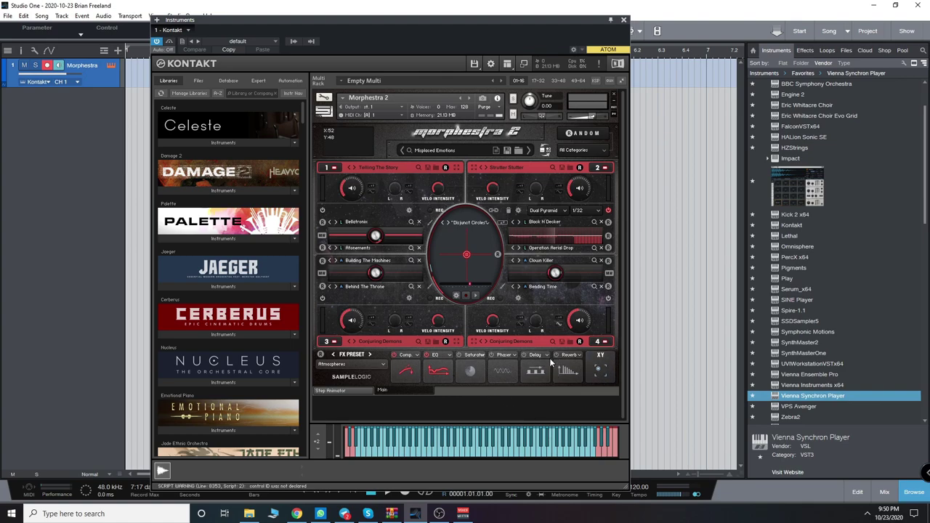
- Change the FX preset to Big Muffle and play notes to audition the sound
click(371, 355)
click(372, 356)
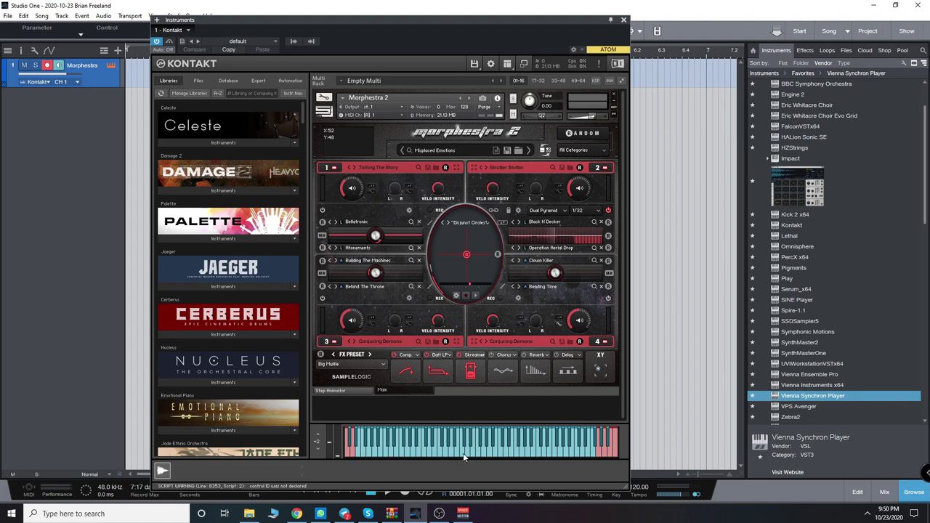
click(463, 453)
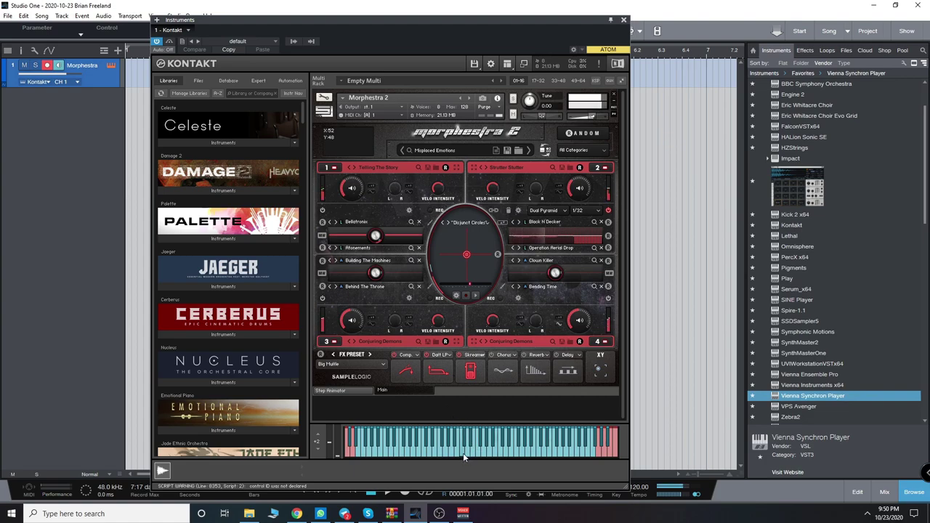
click(463, 453)
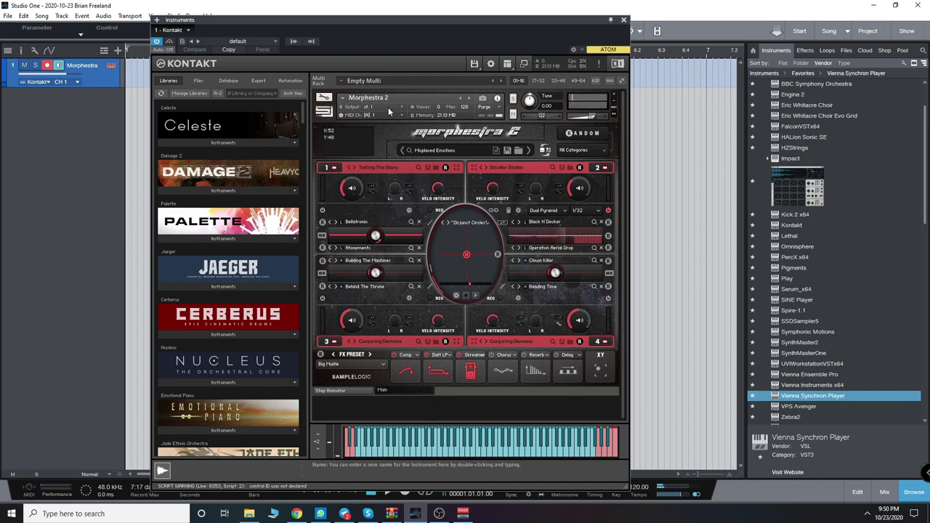
- Load the One Note Combos preset Beating The Beast, followed by Motivations, to audition them
drag(440, 23, 422, 21)
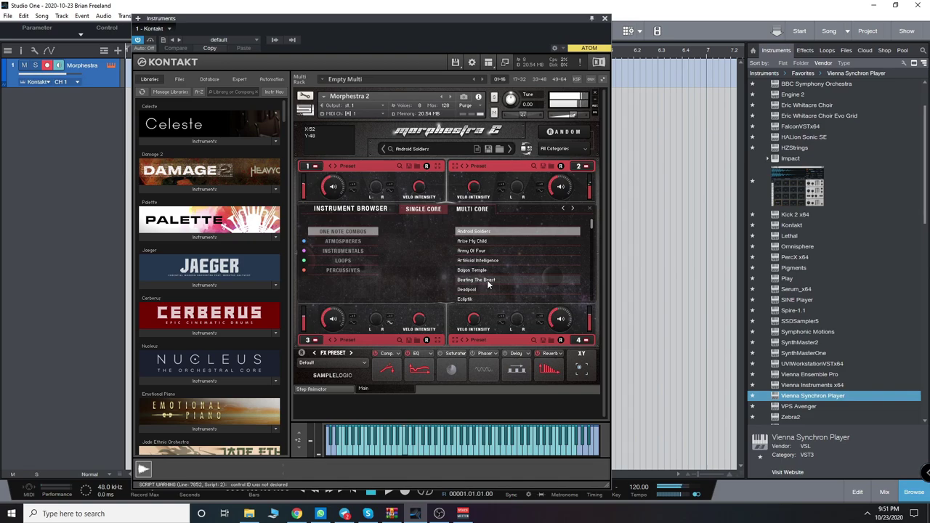
click(480, 280)
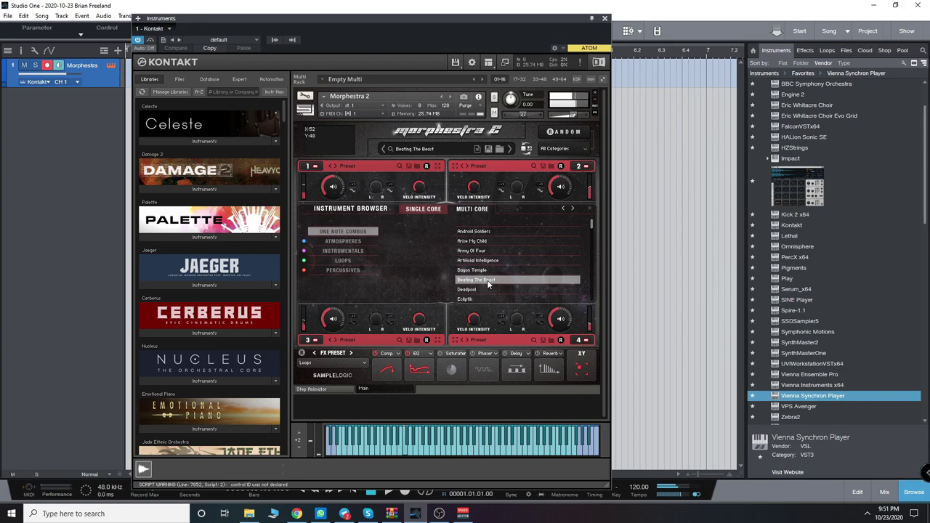
drag(594, 224, 591, 274)
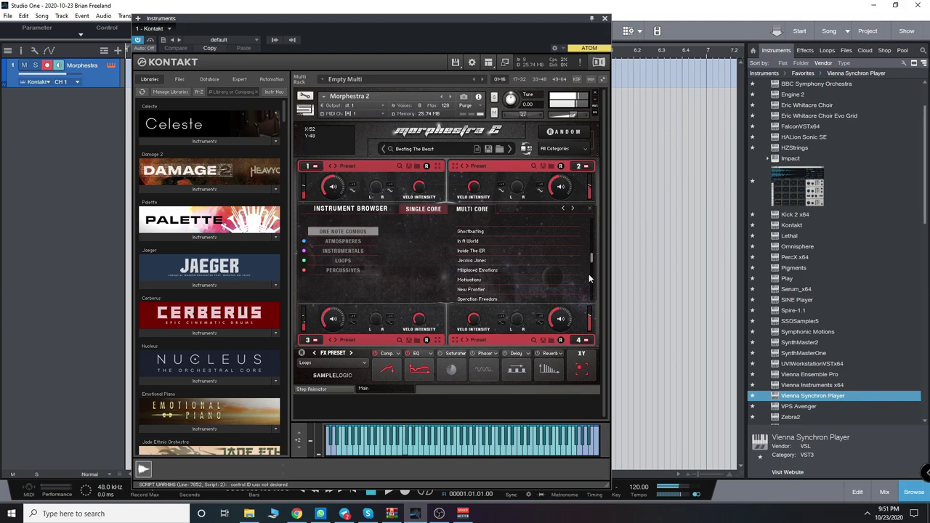
click(520, 280)
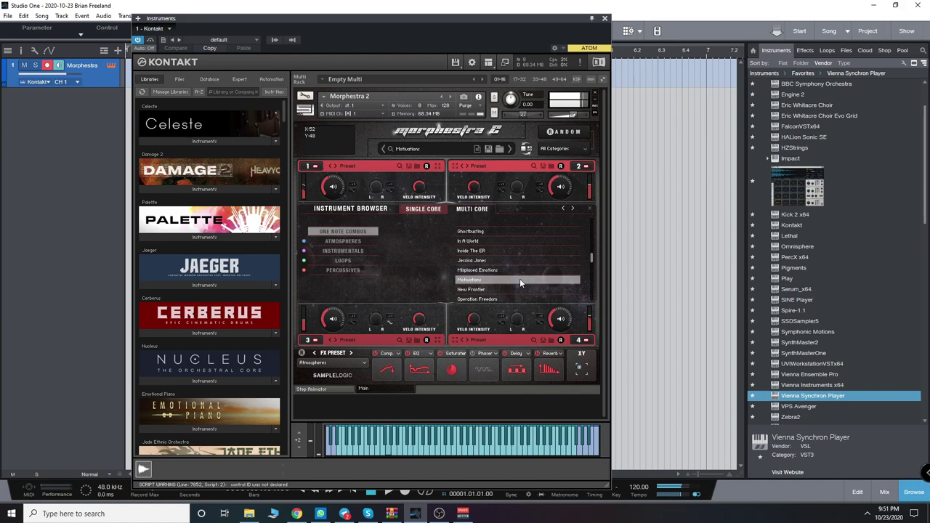
- Load the One Note Combos preset Spooky Spirits
scroll(593, 273, down, 5)
scroll(593, 291, down, 1)
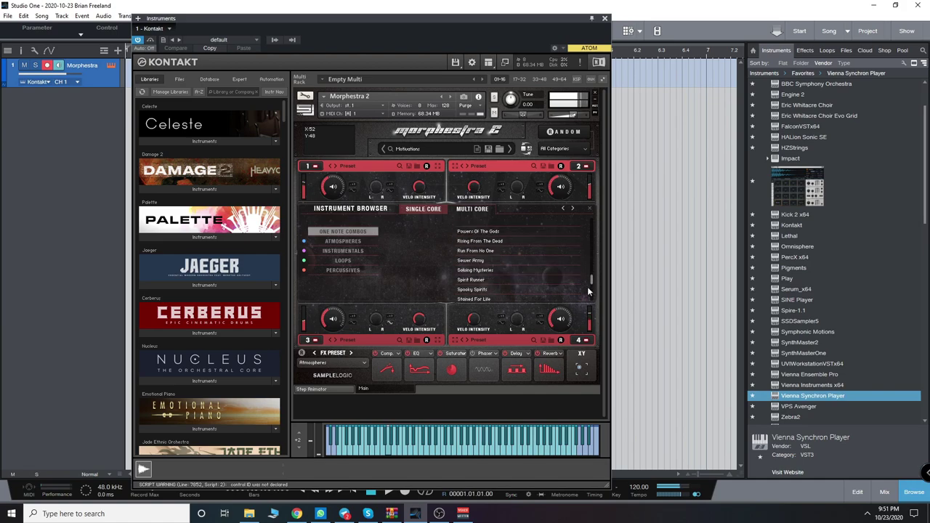
click(518, 289)
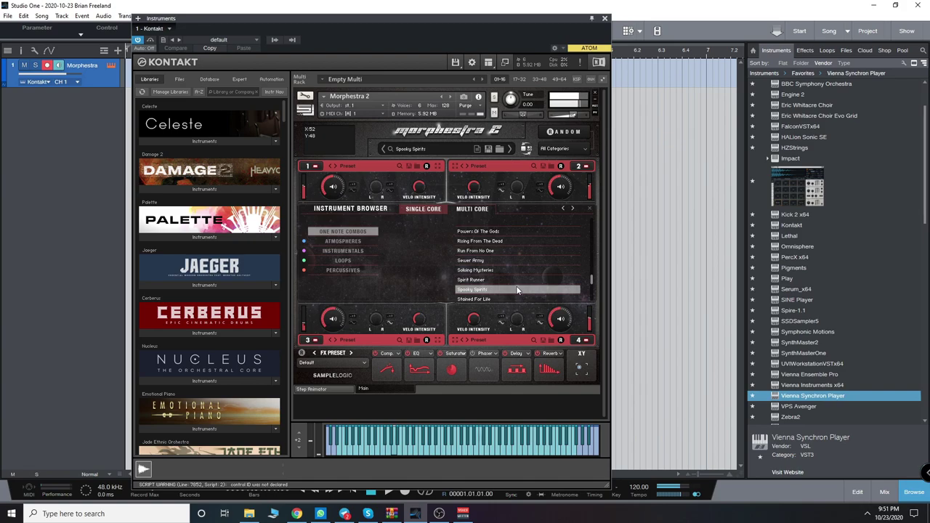
- Close the instrument browser and morph Spooky Spirits through cores 1 and 3 with the XY puck, ending at about X 40, Y 54
click(589, 210)
drag(445, 253, 419, 229)
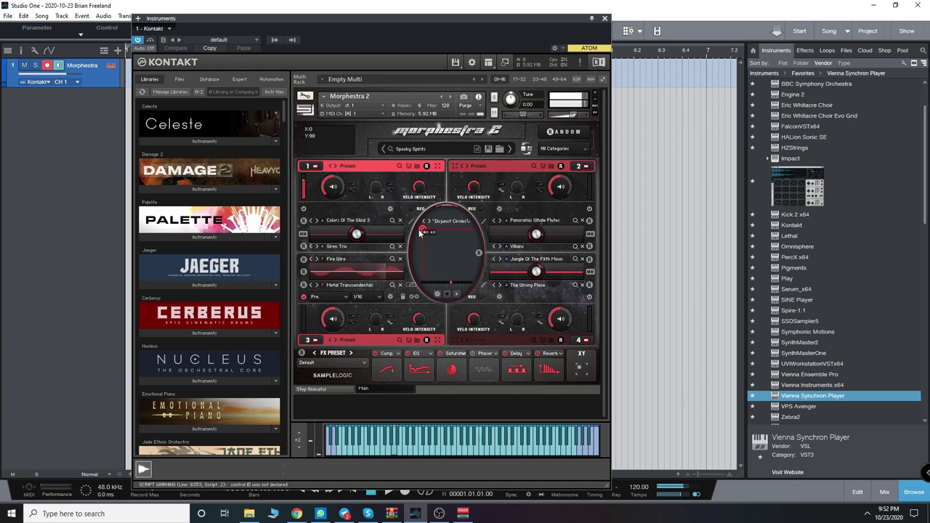
drag(414, 261, 419, 282)
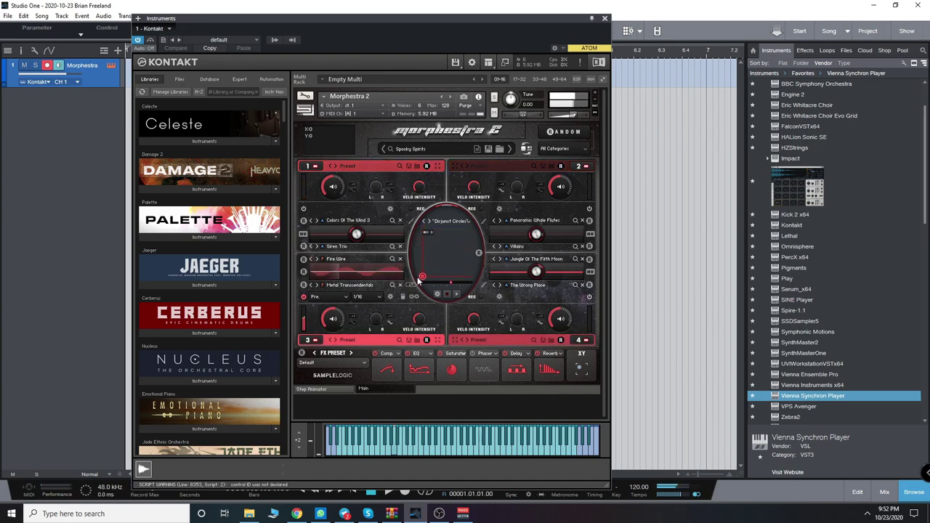
drag(418, 283, 441, 251)
- Reopen the instrument browser and load the One Note Combos preset Vapors
click(440, 150)
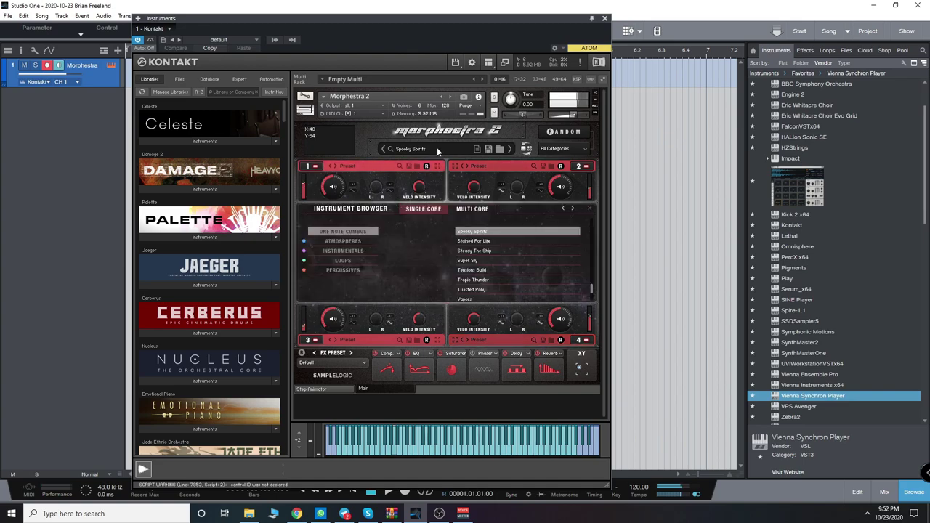
scroll(589, 292, down, 2)
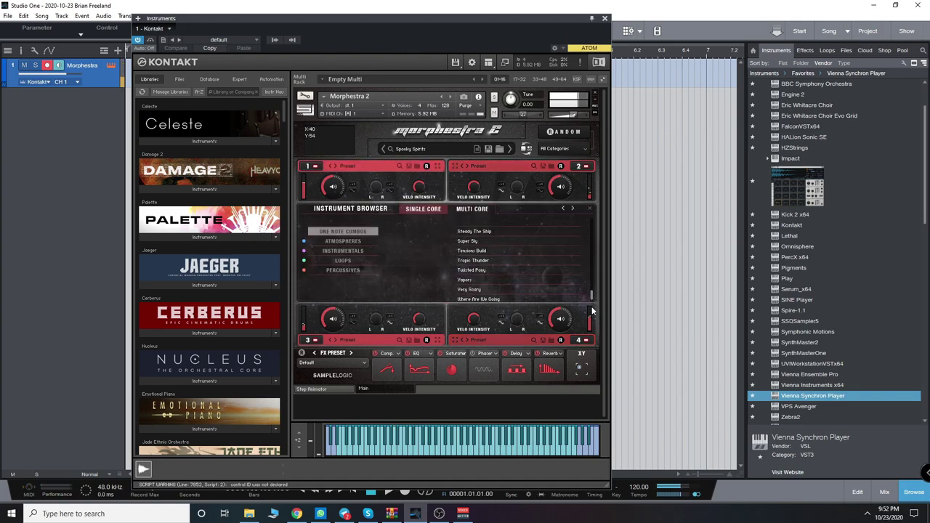
click(482, 279)
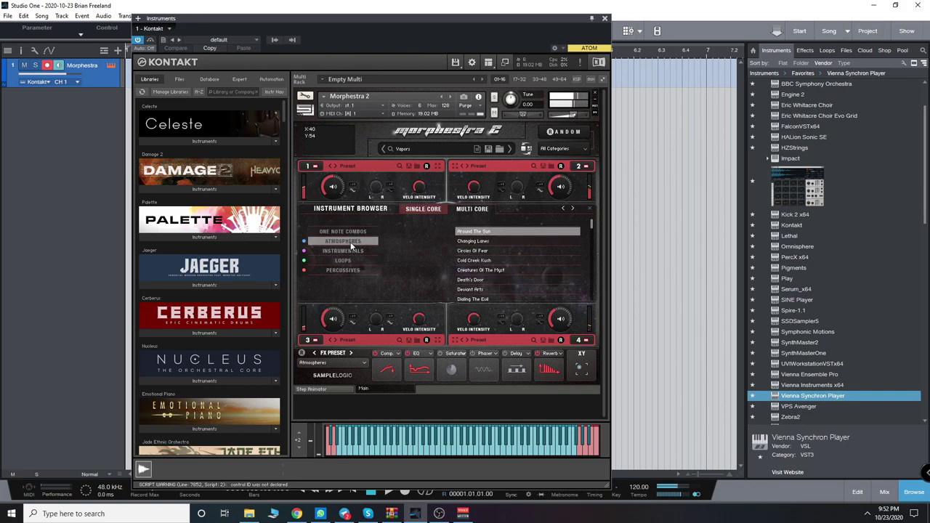
- Load the Atmospheres preset Cold Creek Kush and close the instrument browser
click(493, 258)
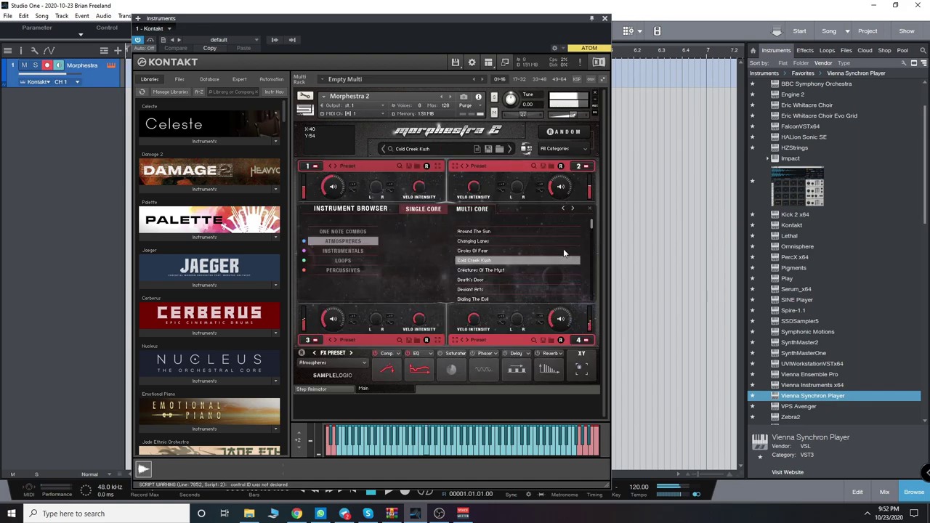
click(590, 209)
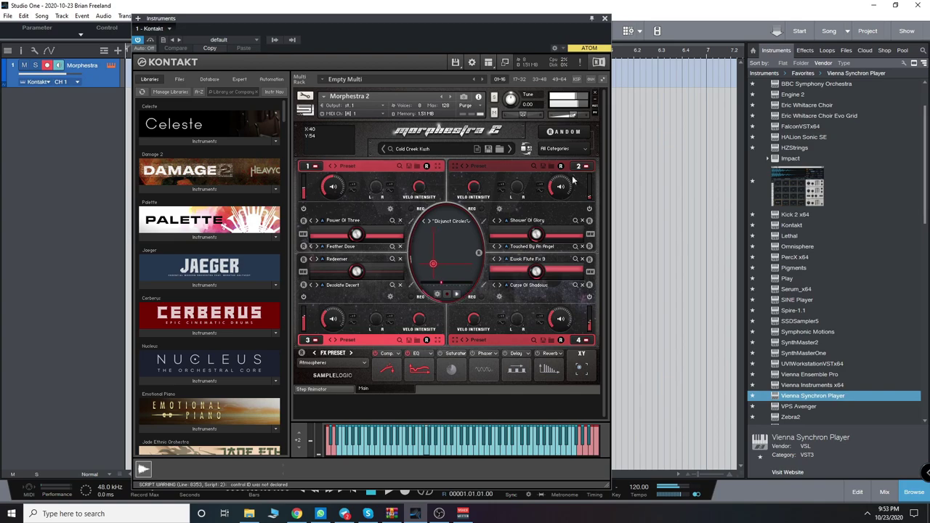
- Reopen the instrument browser, load the Atmospheres preset Getting Away, and close the browser
click(399, 165)
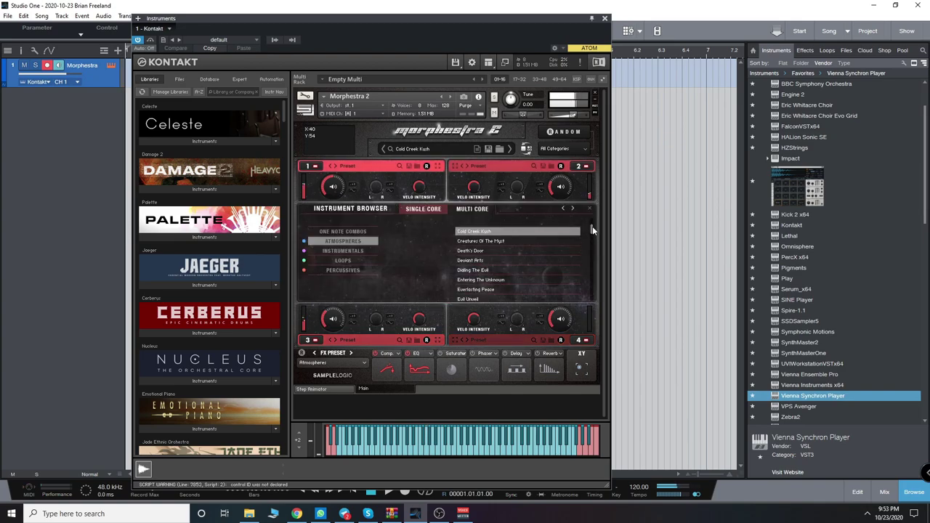
drag(593, 226, 593, 256)
click(489, 270)
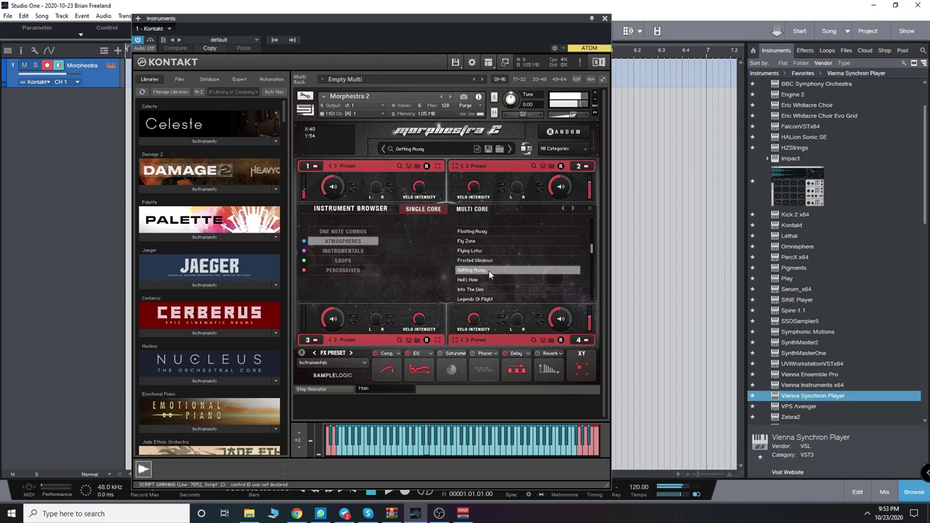
click(590, 209)
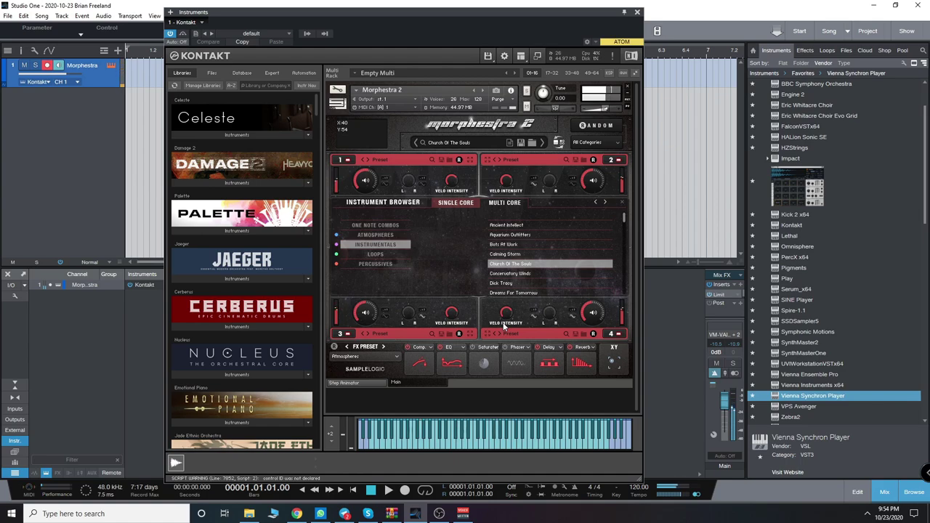
- Load the Instrumentals preset Gentle Garden, and advance through the list to Gothic Wedding
scroll(524, 255, down, 3)
click(524, 255)
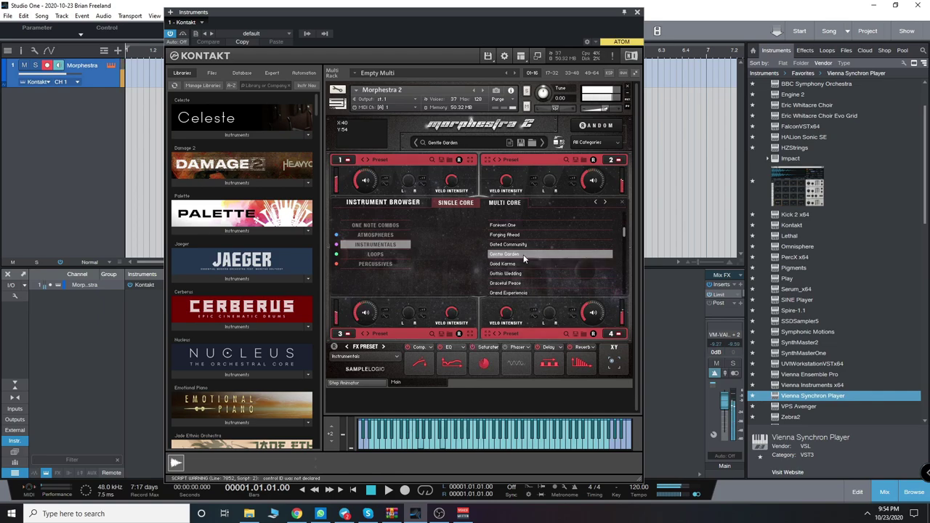
key(Down)
key(Down)
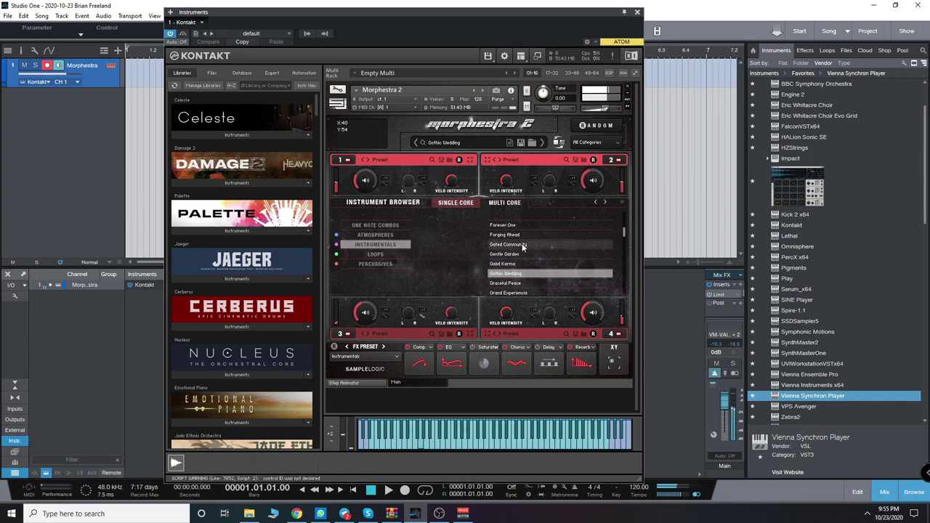
- Load the Instrumentals preset Save The Planet
scroll(523, 246, down, 10)
click(508, 264)
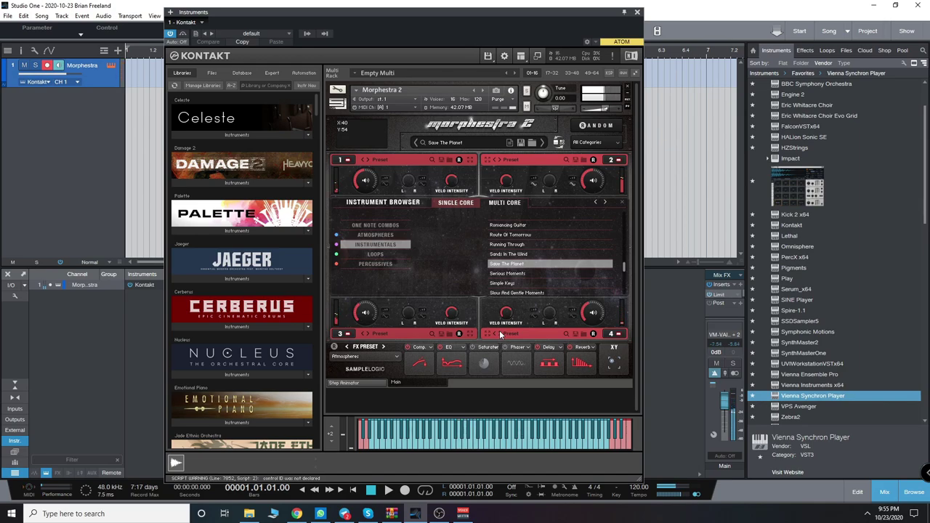
- Load the Instrumentals preset Steady Forces, close the instrument browser, and move the XY pad to X 100, Y 12
drag(624, 269, 628, 279)
click(573, 282)
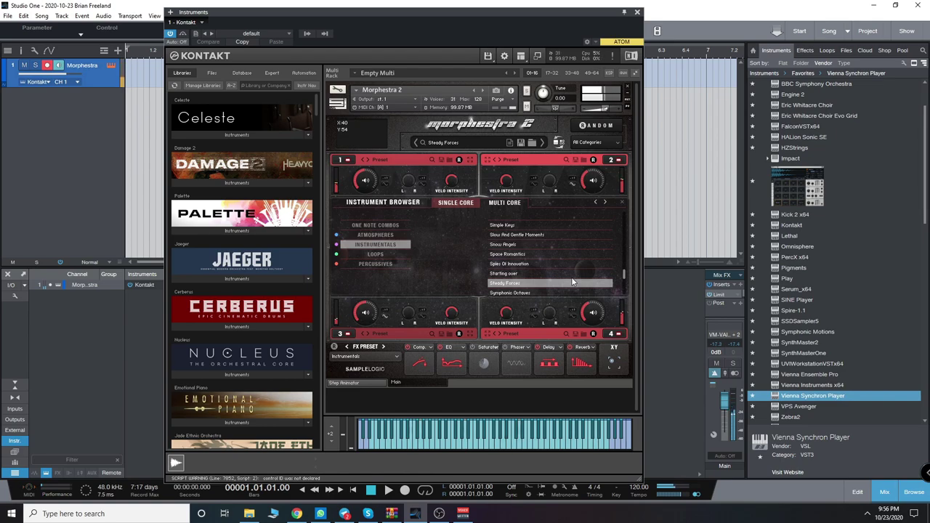
click(623, 203)
drag(500, 238, 510, 267)
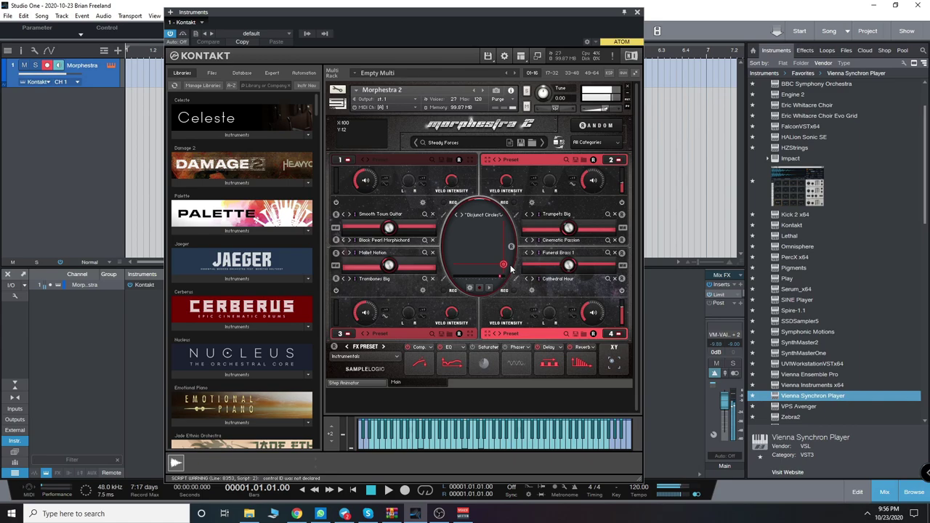
- Start the XY pad's animation, and load the Instrumentals preset The Sun Has Set
click(489, 289)
click(525, 274)
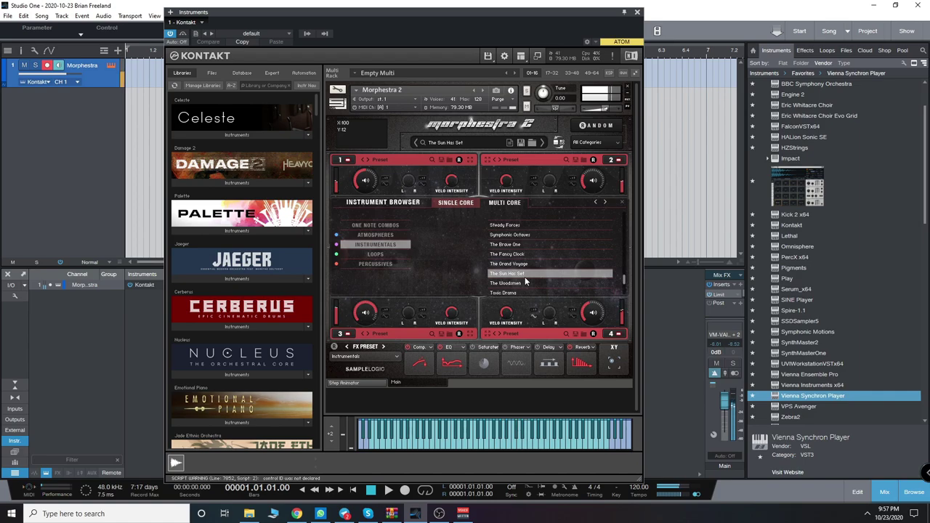
- Load the Single Core Loops presets Black Radar, Catch Me If You Can and Electro Insertion in turn
click(435, 259)
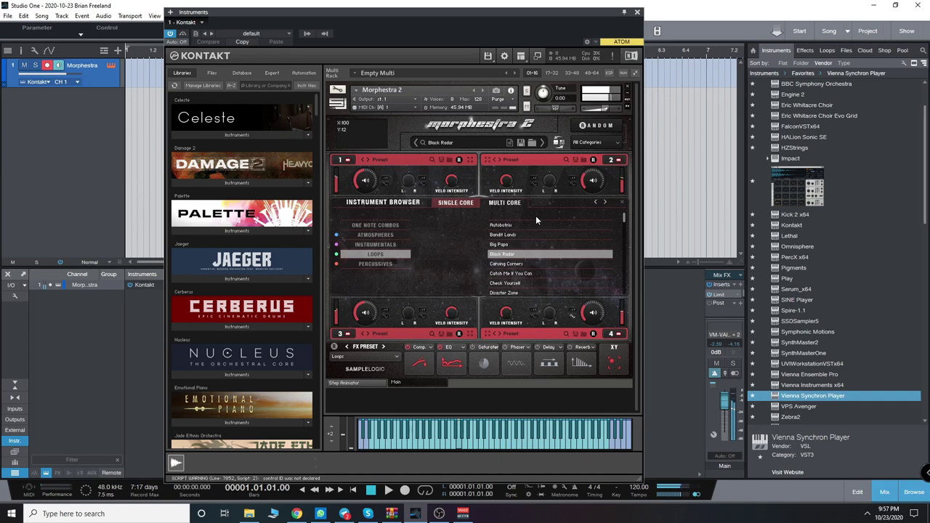
click(526, 274)
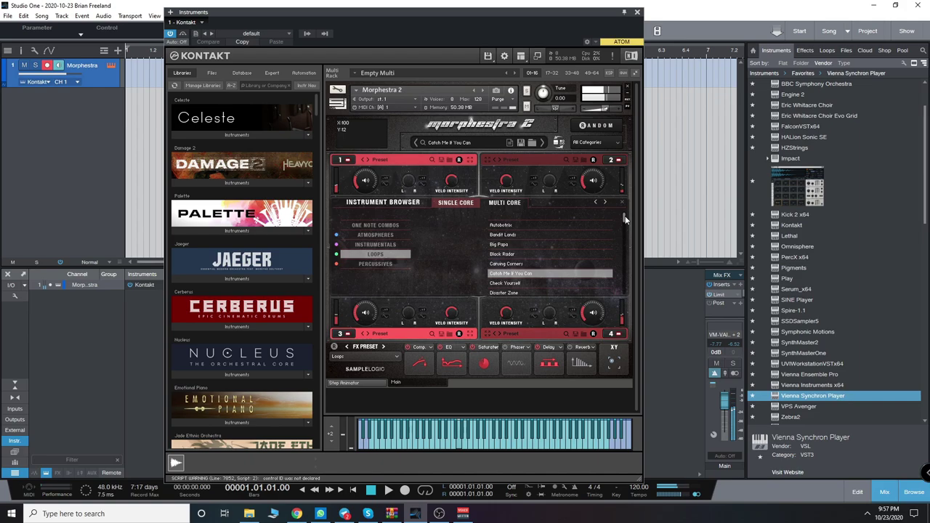
scroll(624, 219, down, 2)
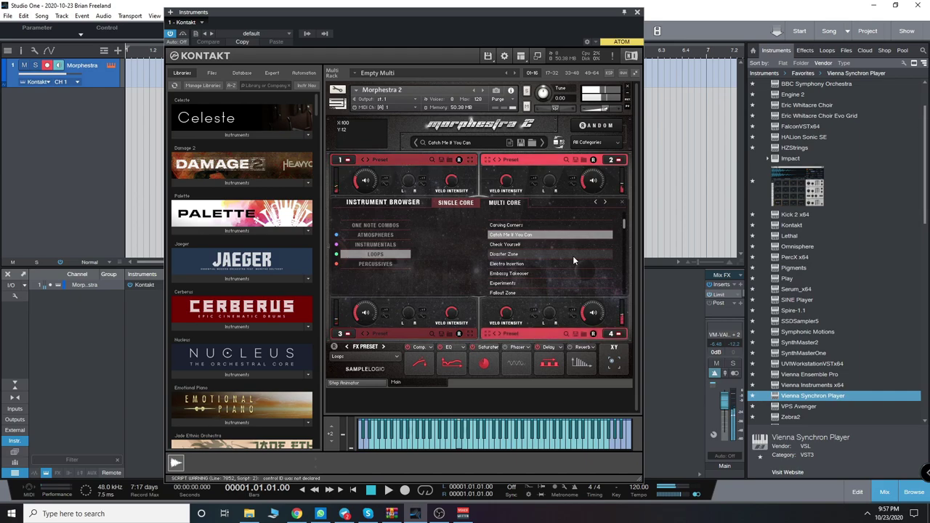
click(573, 262)
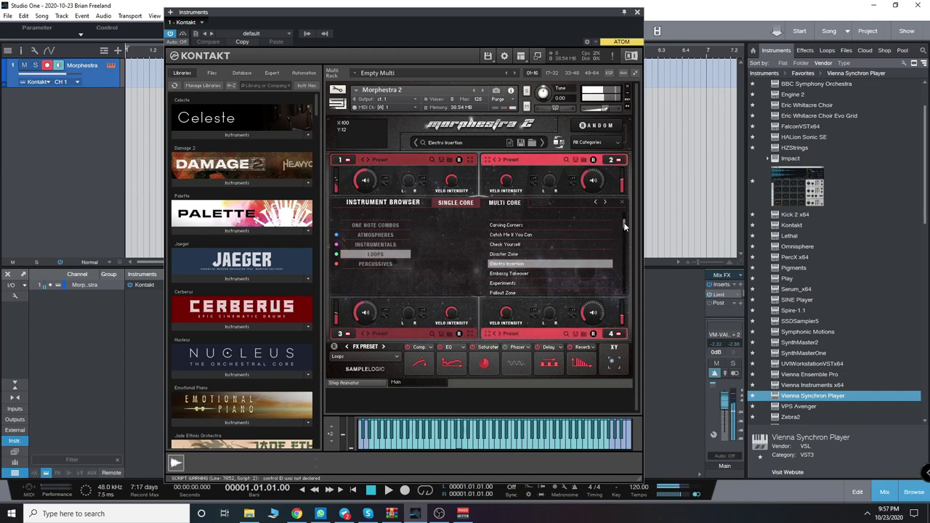
- Load the Loops preset Future Big Foot, followed by Long Shot
drag(624, 226, 626, 234)
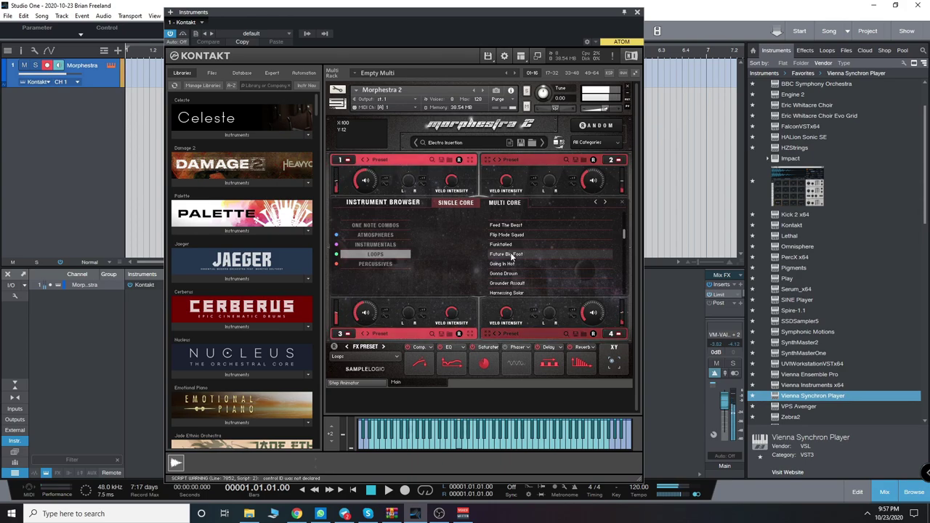
click(511, 255)
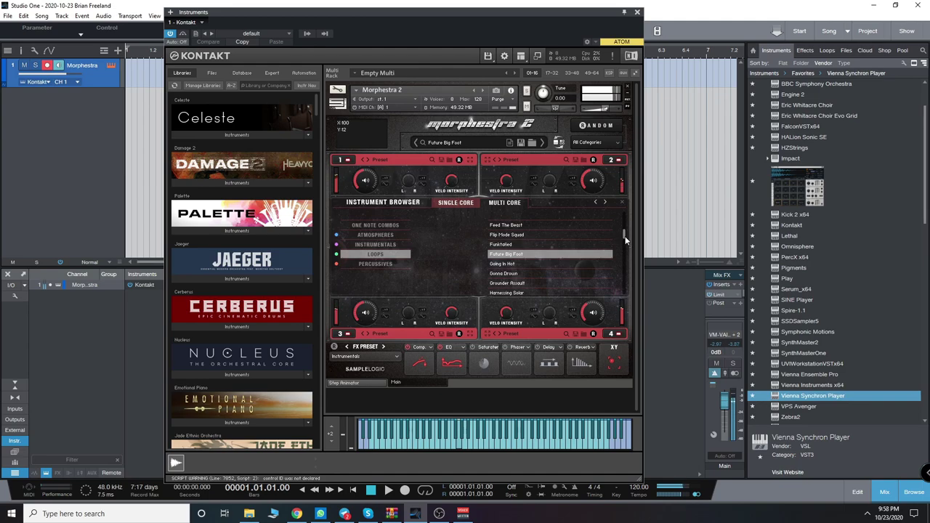
drag(624, 236, 629, 253)
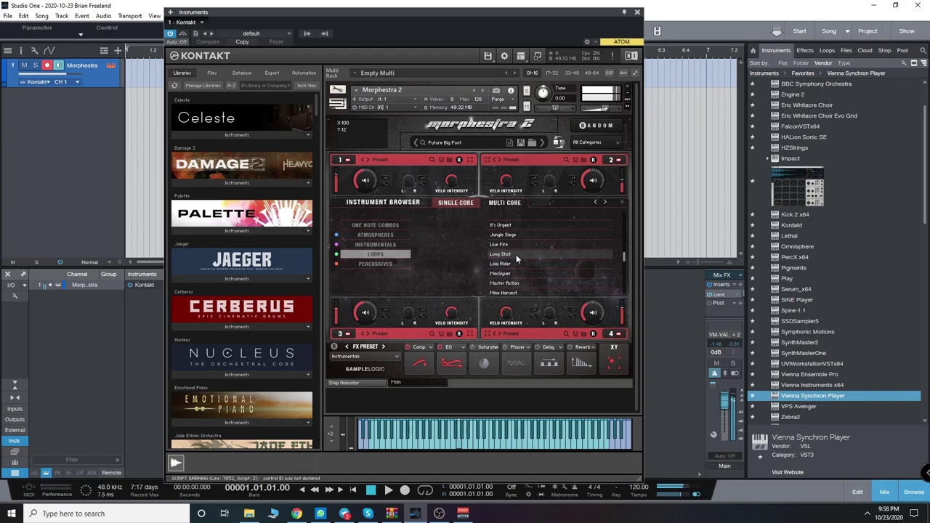
click(516, 255)
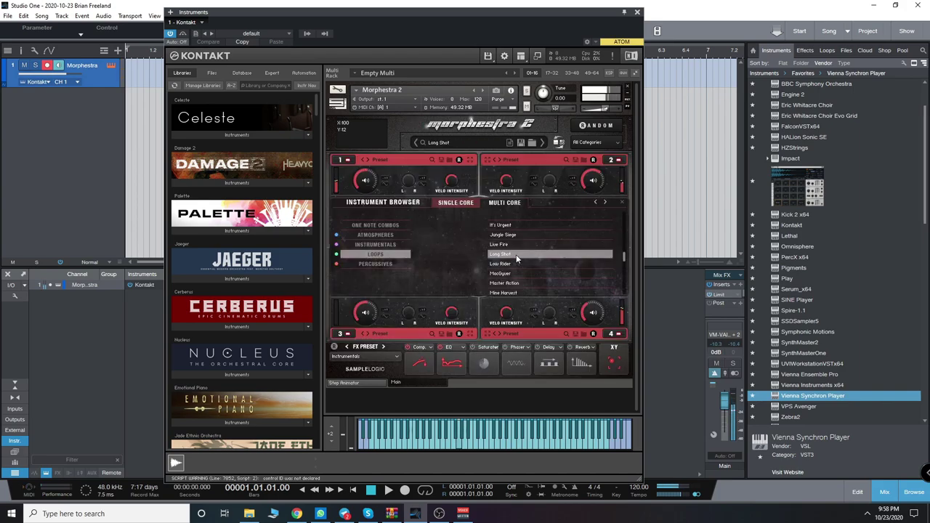
- Load the Single Core Percussives presets Alien Interference, Dirty Mess and Military Strike in turn
drag(627, 259, 628, 276)
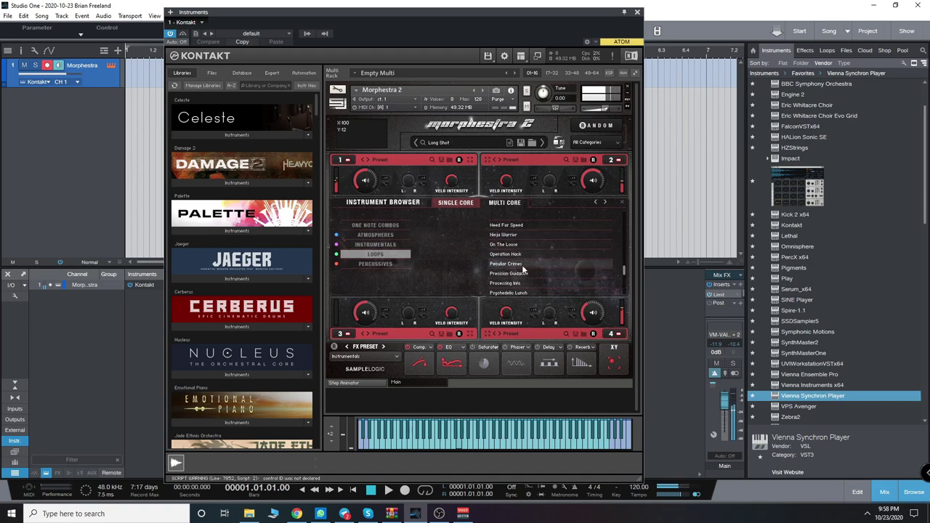
click(383, 263)
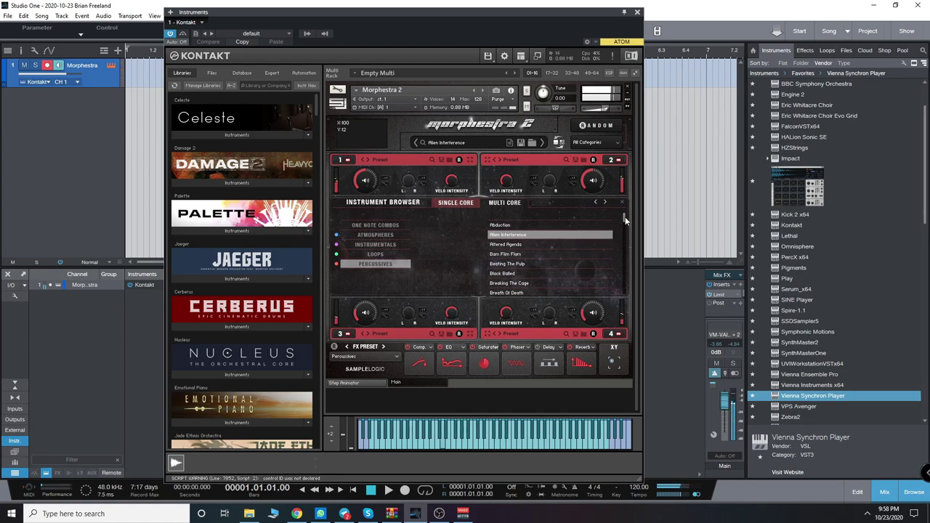
drag(625, 217, 627, 236)
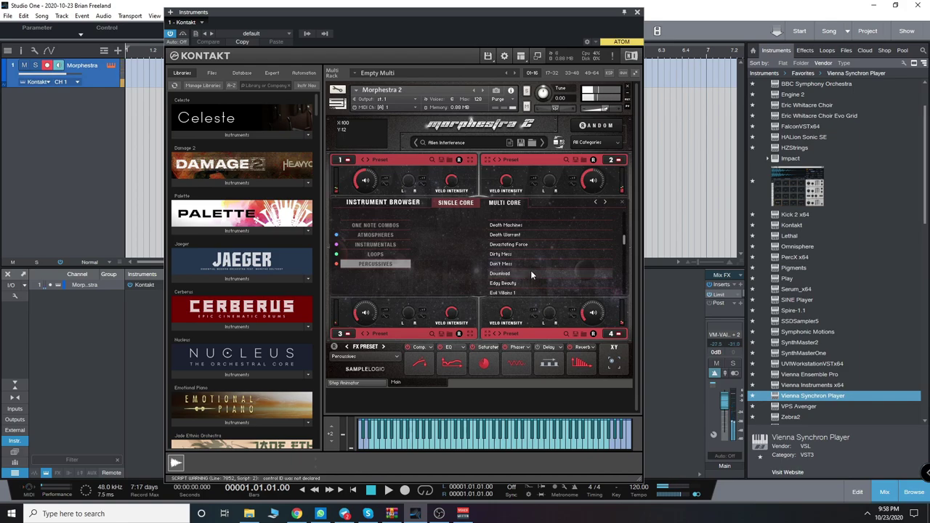
click(535, 256)
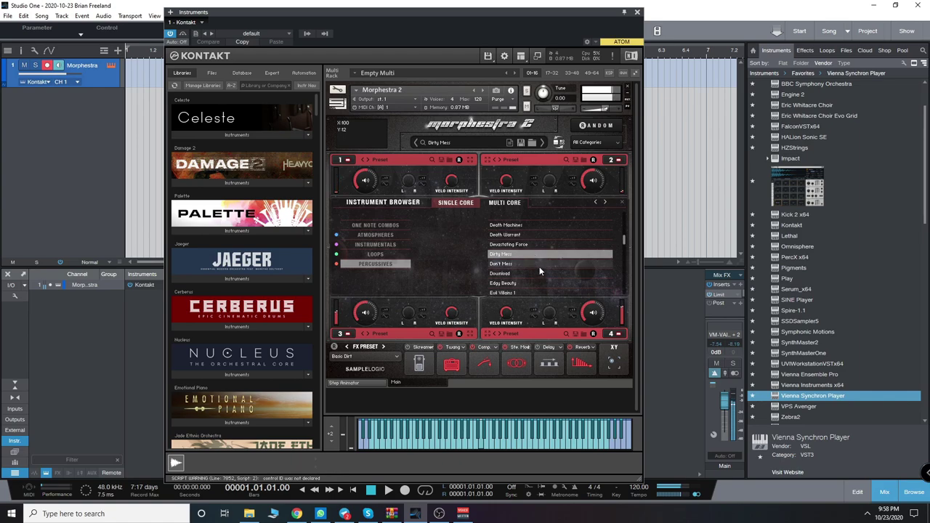
drag(627, 239, 628, 278)
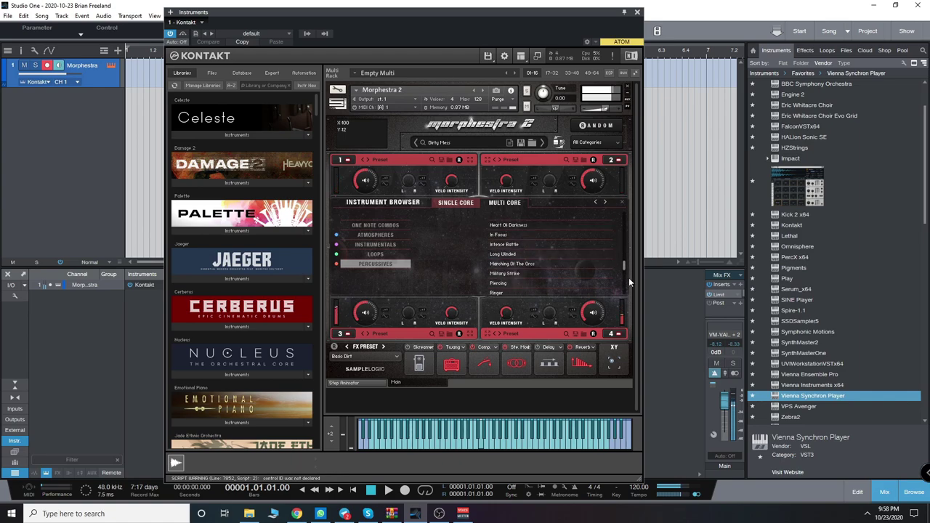
click(521, 275)
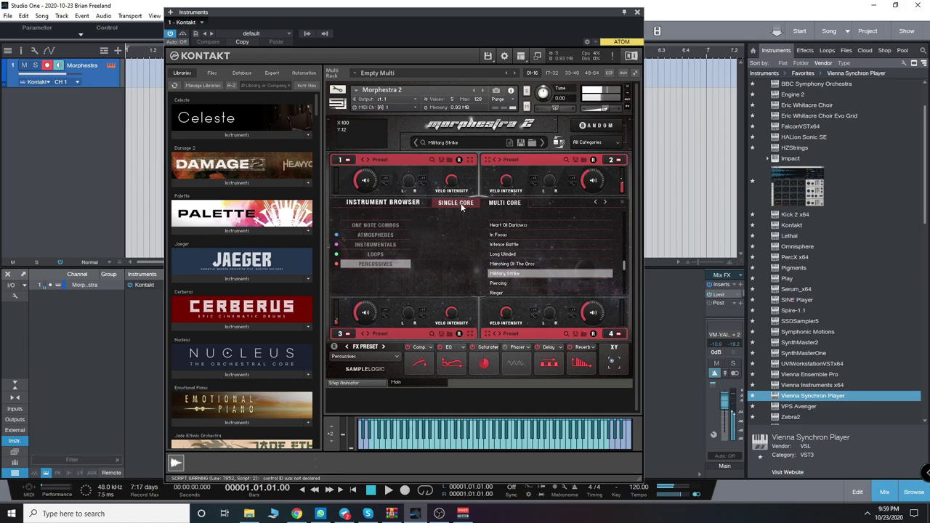
- Switch the instrument browser to Multi Core, and briefly close it to show the soundcores before reopening it
click(505, 203)
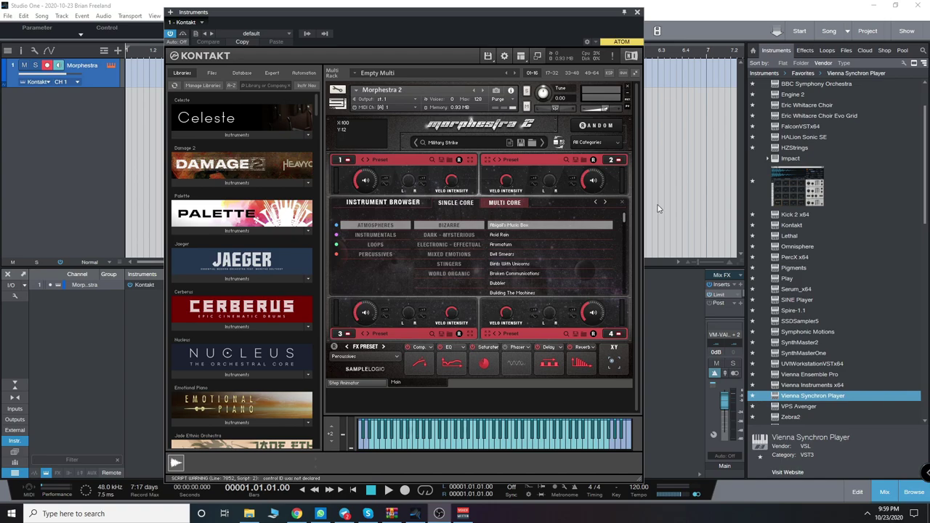
click(624, 202)
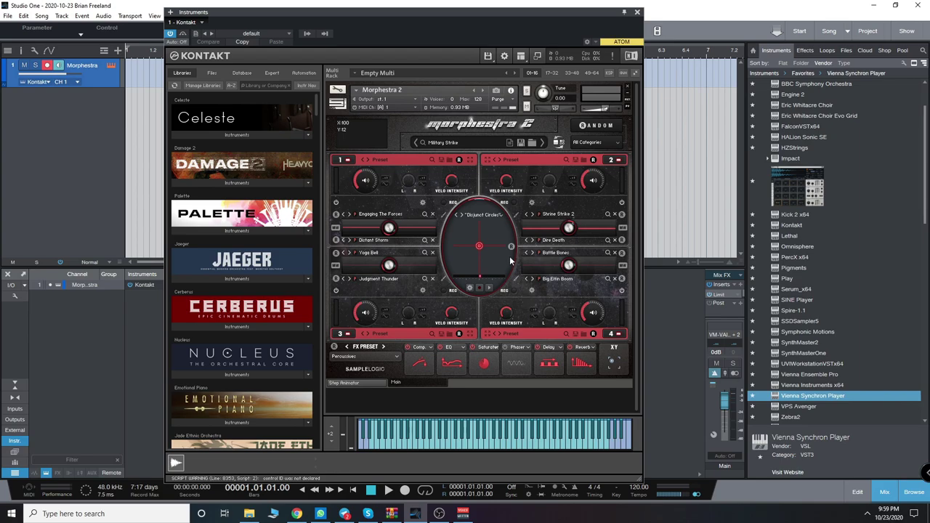
click(462, 143)
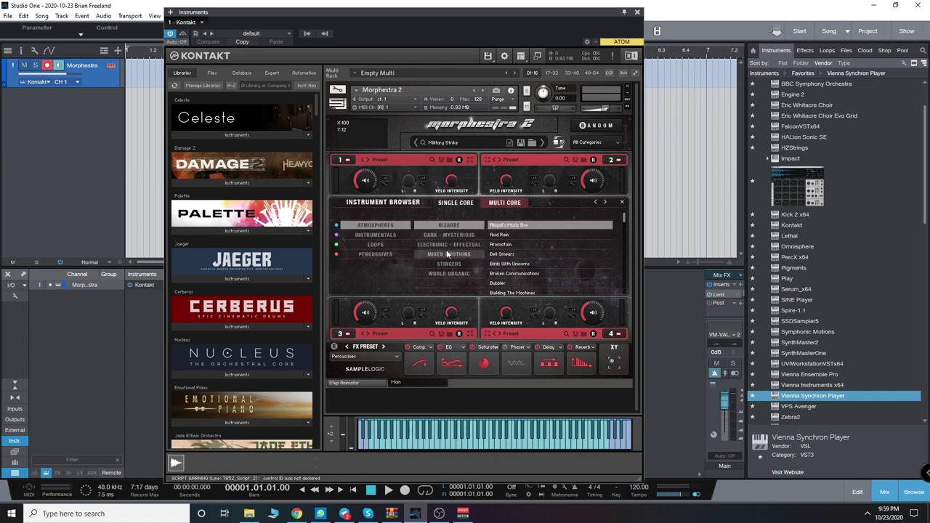
- Look through the Multi Core subcategories of Instrumentals, Atmospheres and Percussives
click(365, 235)
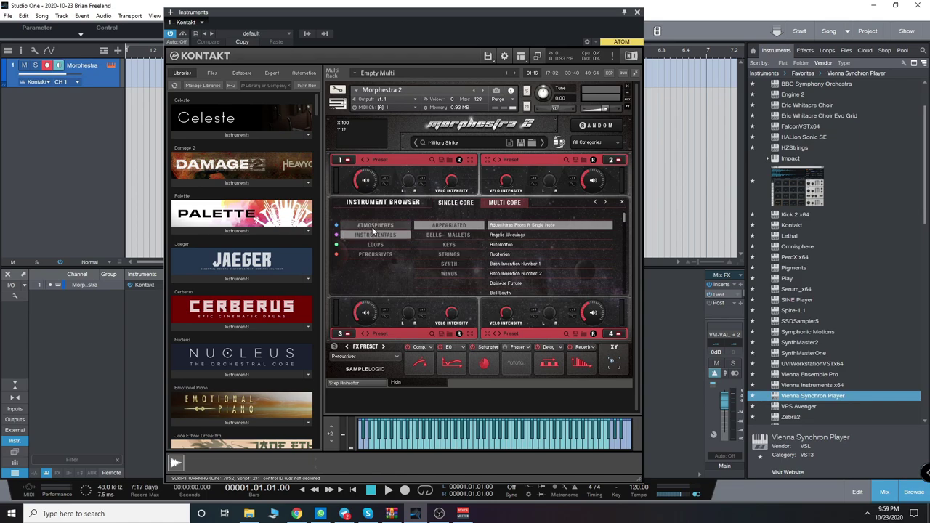
click(372, 226)
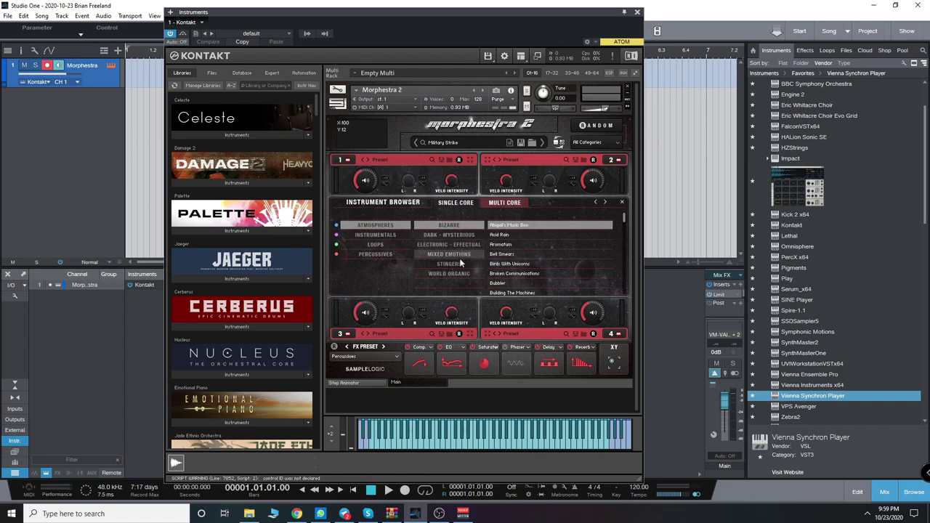
click(383, 234)
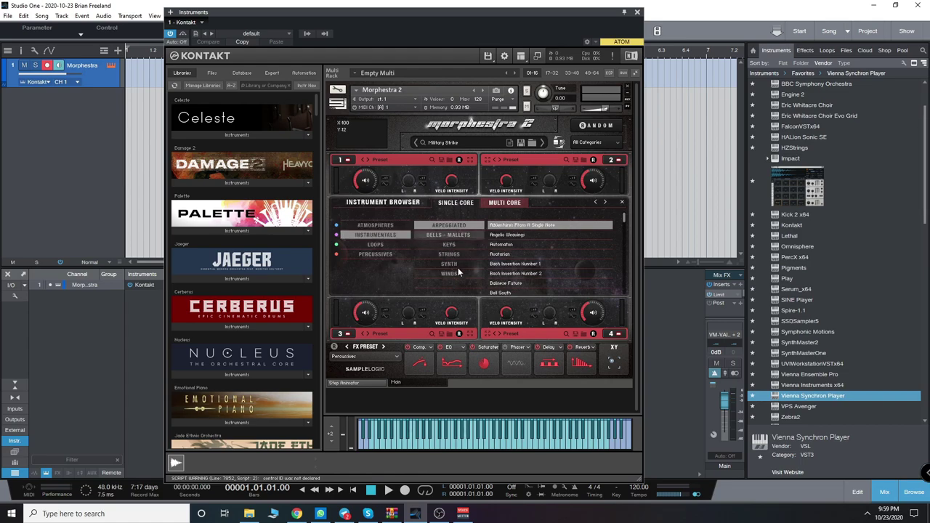
click(375, 225)
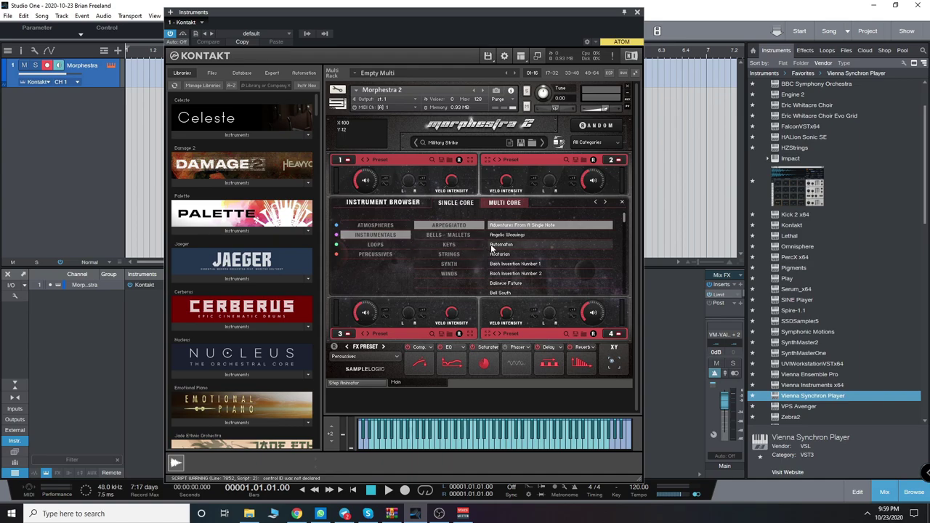
click(376, 254)
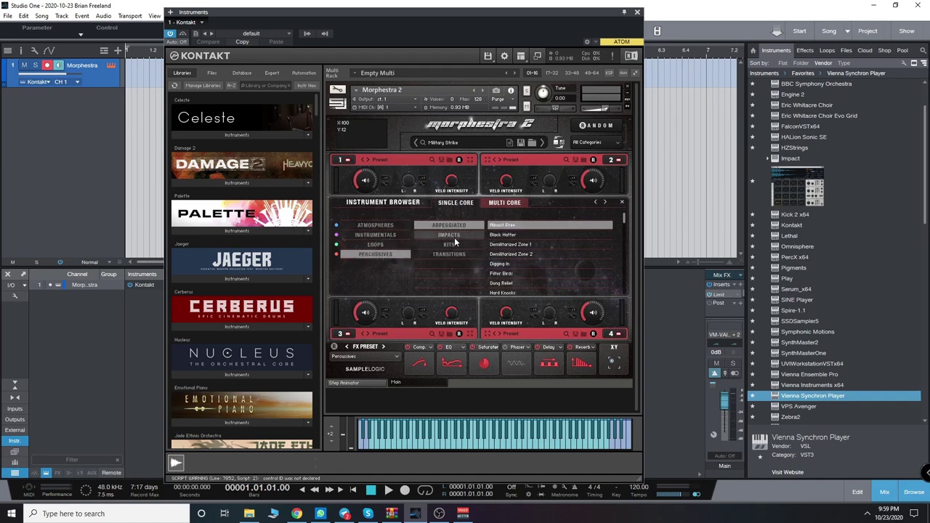
- Load the Multi Core Atmospheres preset Birds With Unicorns from Bizarre, followed by Call The Whales
click(393, 228)
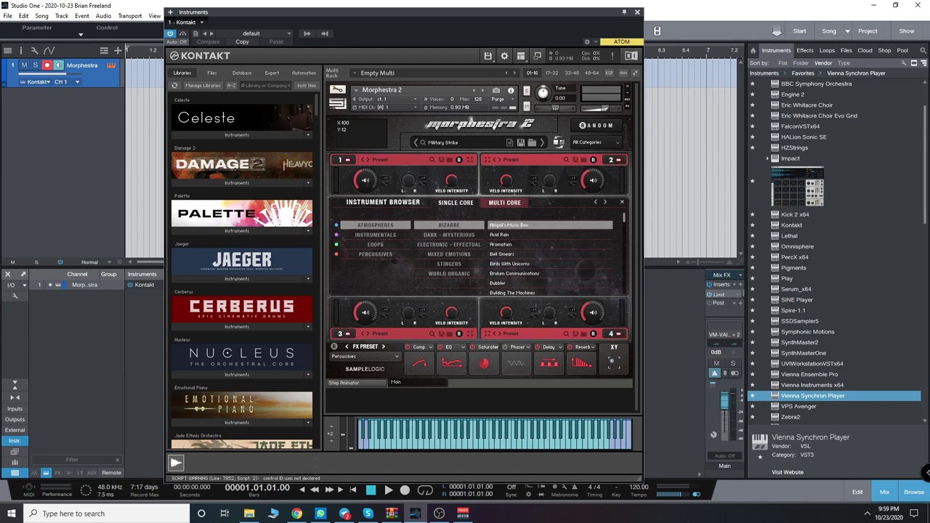
click(509, 264)
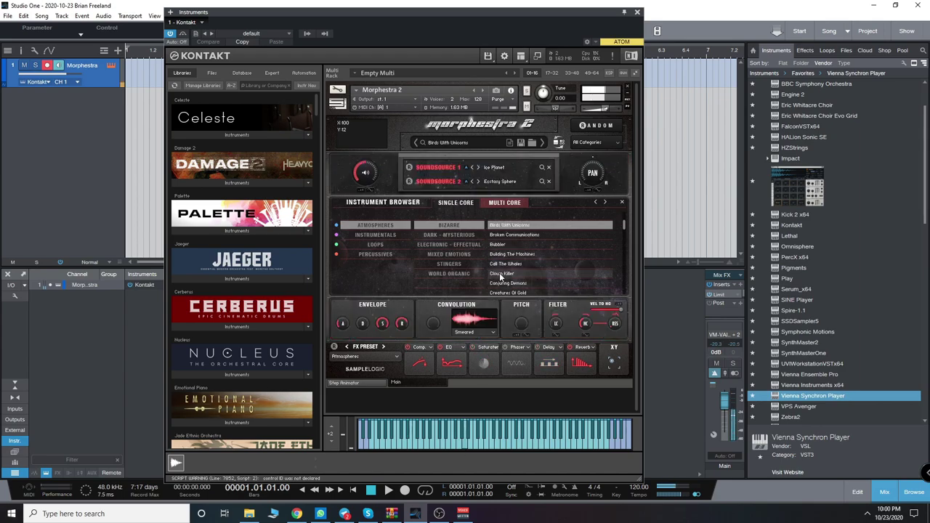
click(557, 265)
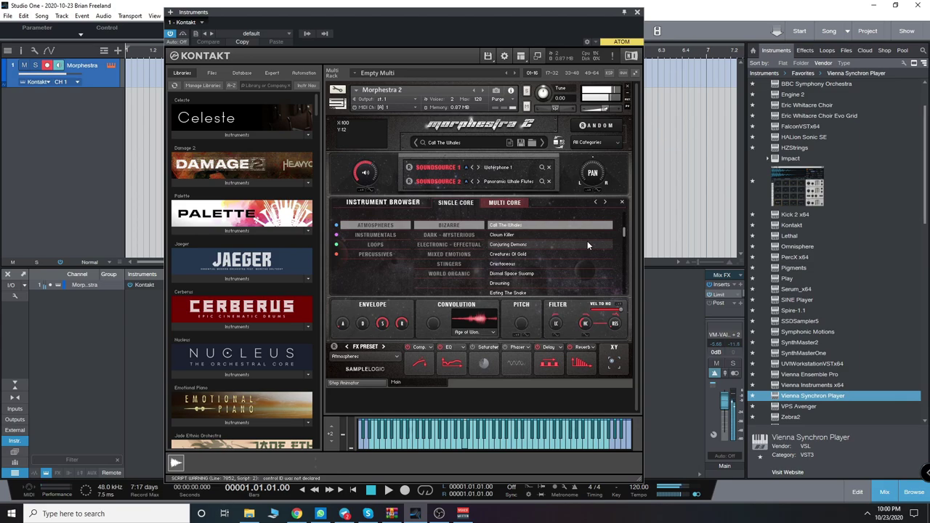
- Load the Electronic - Effectual atmosphere preset Harbor House, followed by Order Of The Synth Lords
click(468, 249)
drag(626, 218, 626, 243)
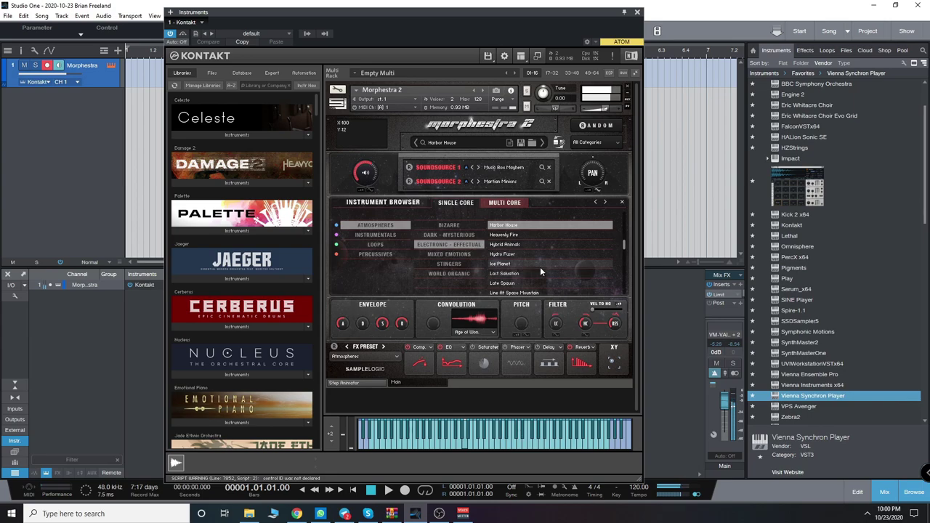
drag(626, 247, 631, 267)
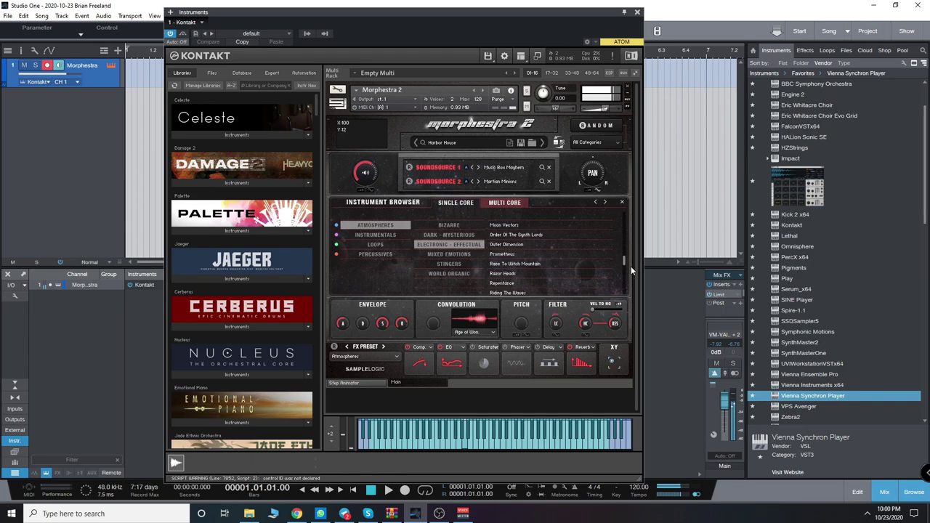
click(555, 234)
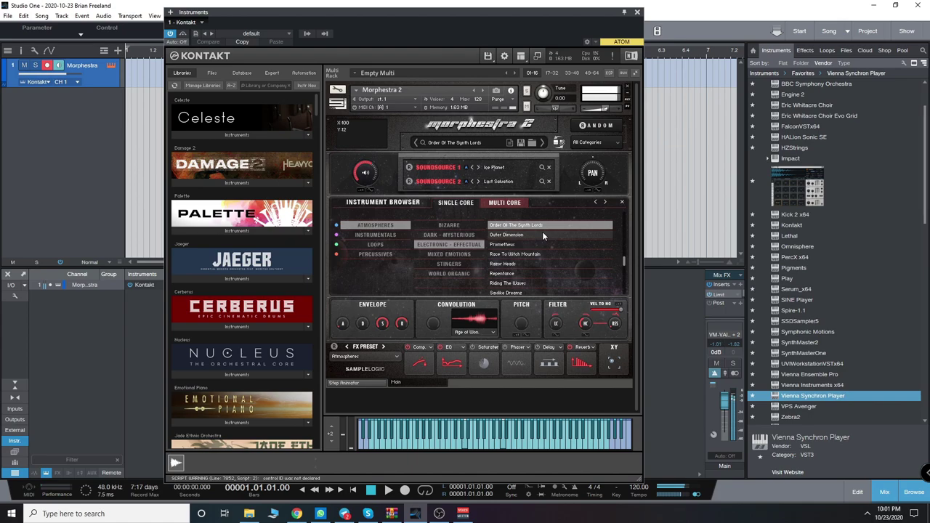
- Load the World Organic atmosphere preset Cloak N Dagger, followed by Jungle Tombs
click(460, 273)
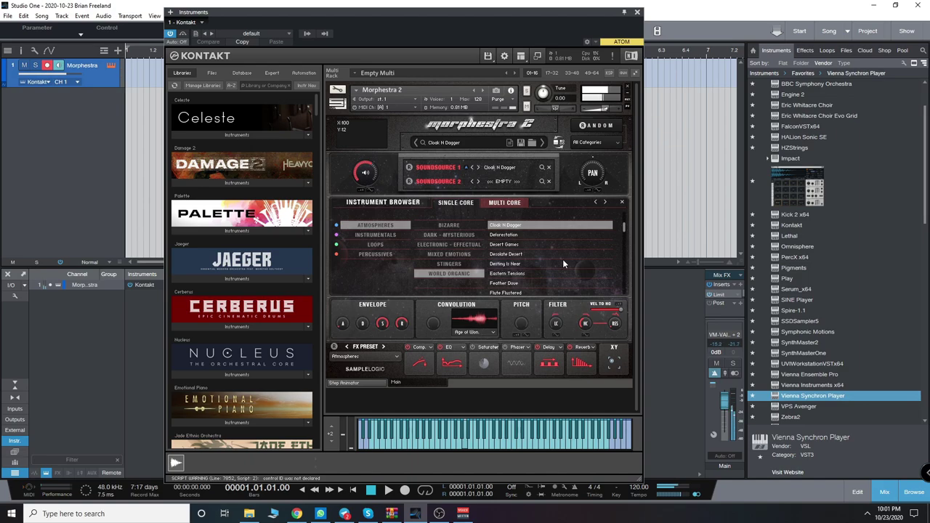
scroll(623, 229, down, 3)
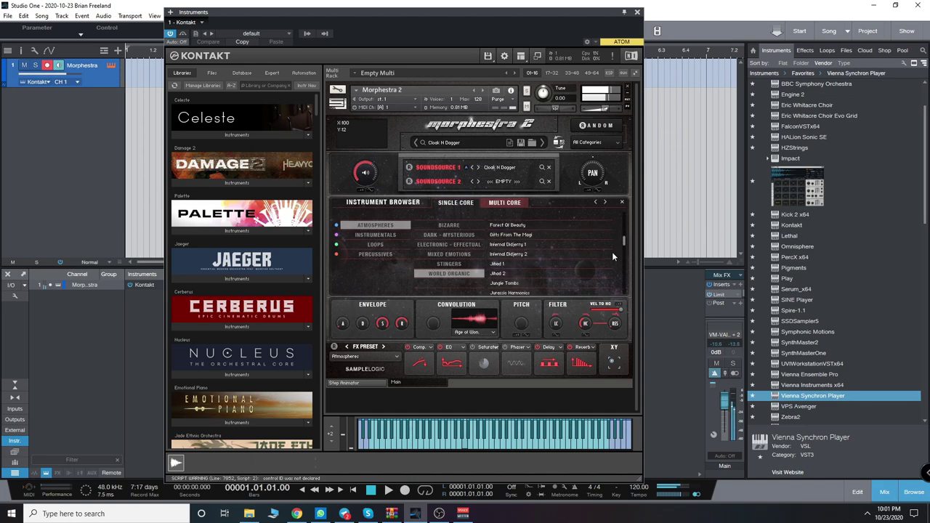
click(523, 284)
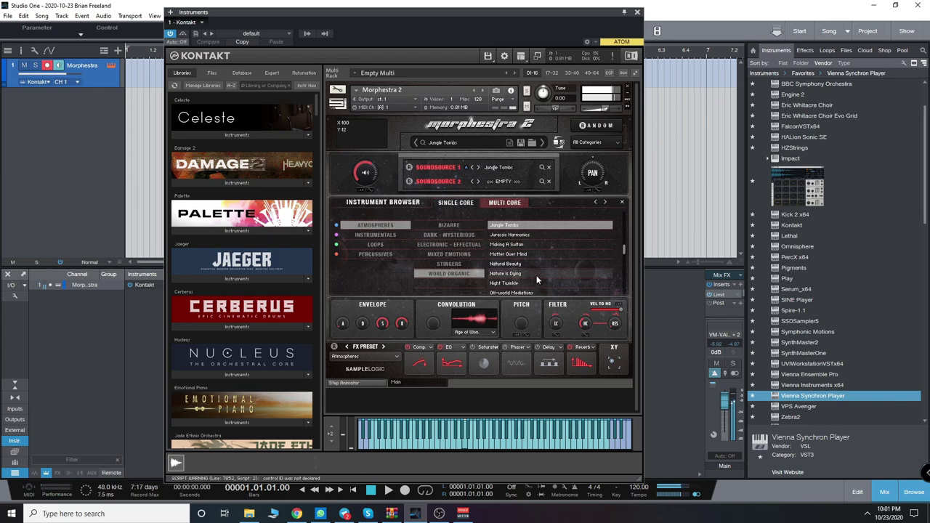
- Switch to the Multi Core Instrumentals and load the Bells - Mallets preset Bells Box
click(387, 234)
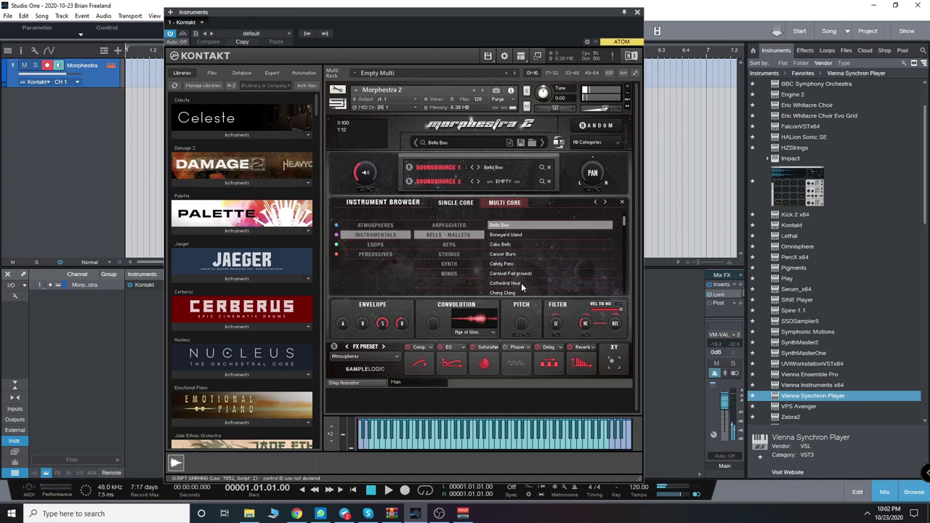
- Load the Bells - Mallets preset Hanging Out, followed by The Sleeping Bandit from Strings
scroll(541, 262, down, 15)
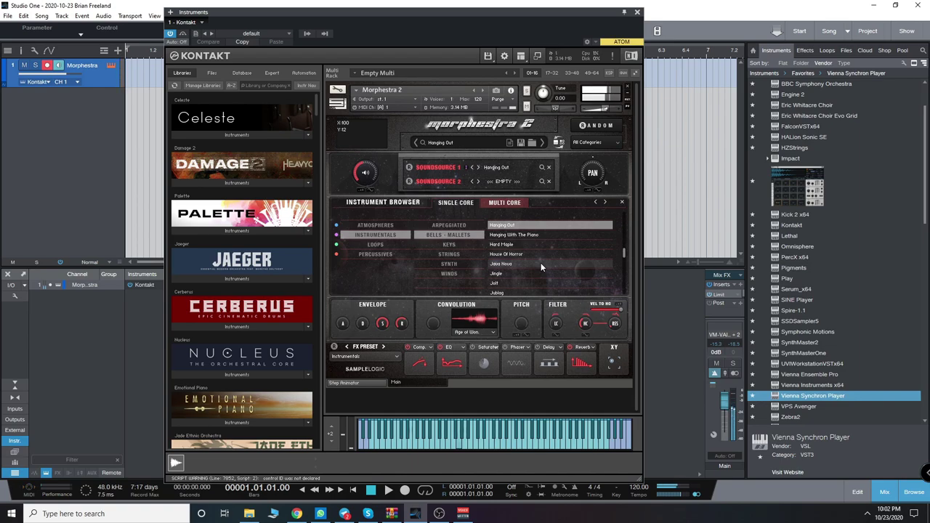
click(449, 264)
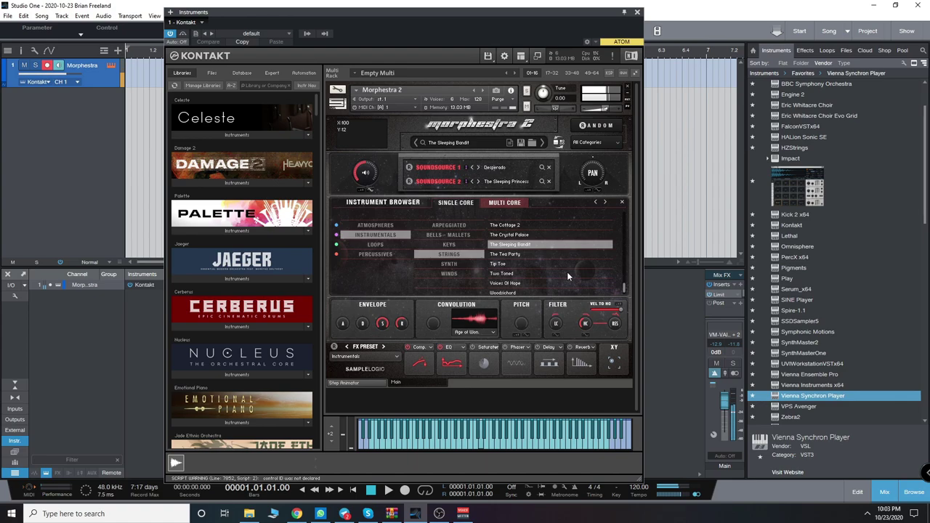
- Load the Strings preset Strings Small, followed by Loving Drama from the same subcategory
scroll(625, 287, up, 3)
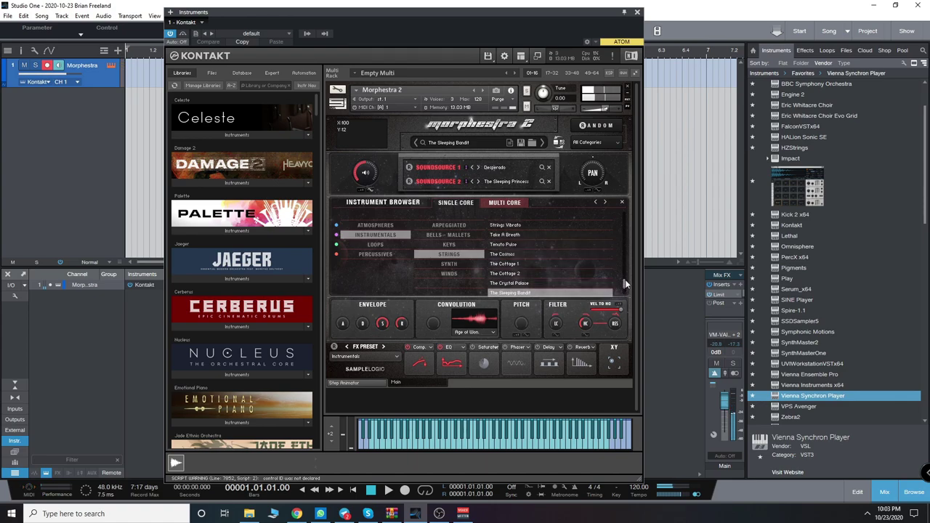
click(523, 248)
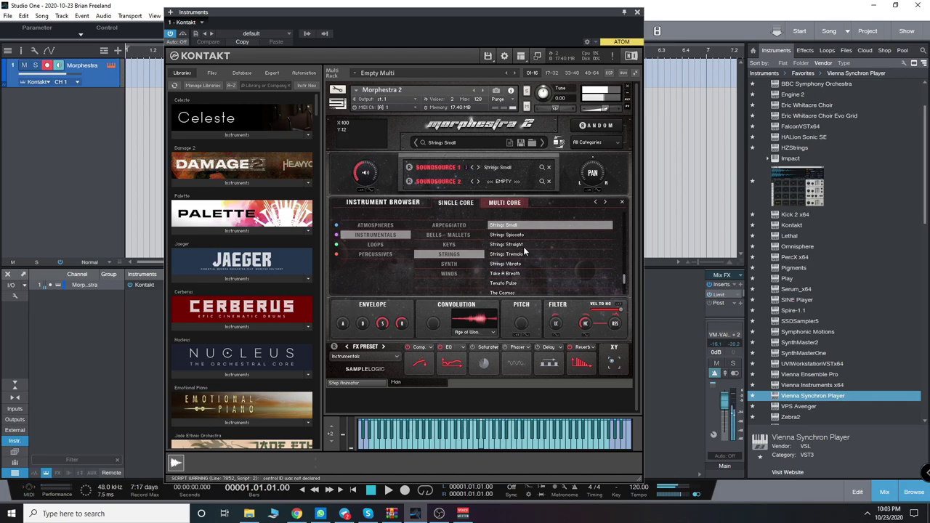
scroll(620, 273, down, 5)
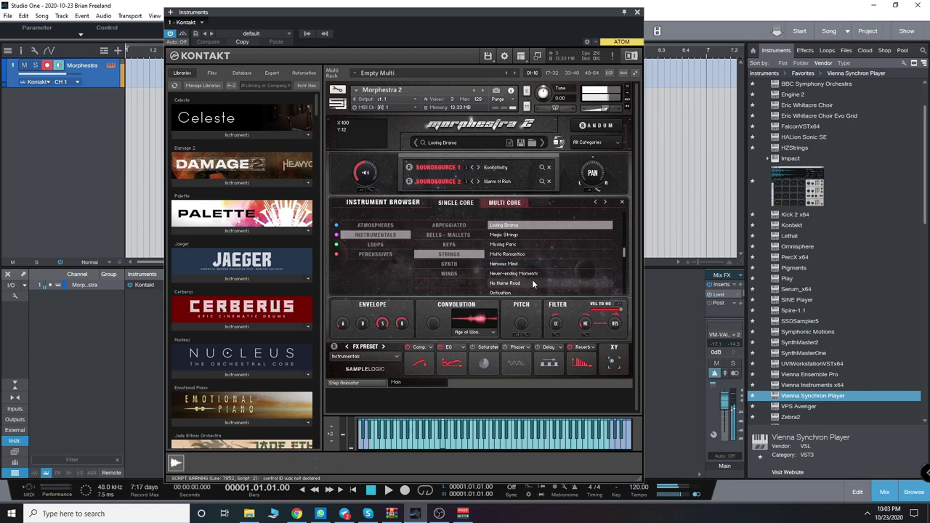
- Load the Winds preset Bass Boner, followed by the Action Packed preset Battle Surge from Loops
click(449, 274)
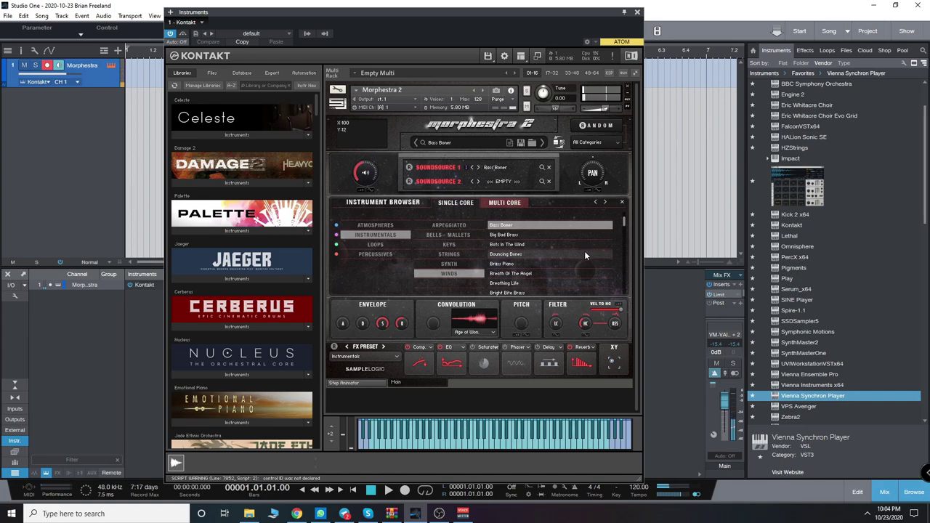
click(362, 245)
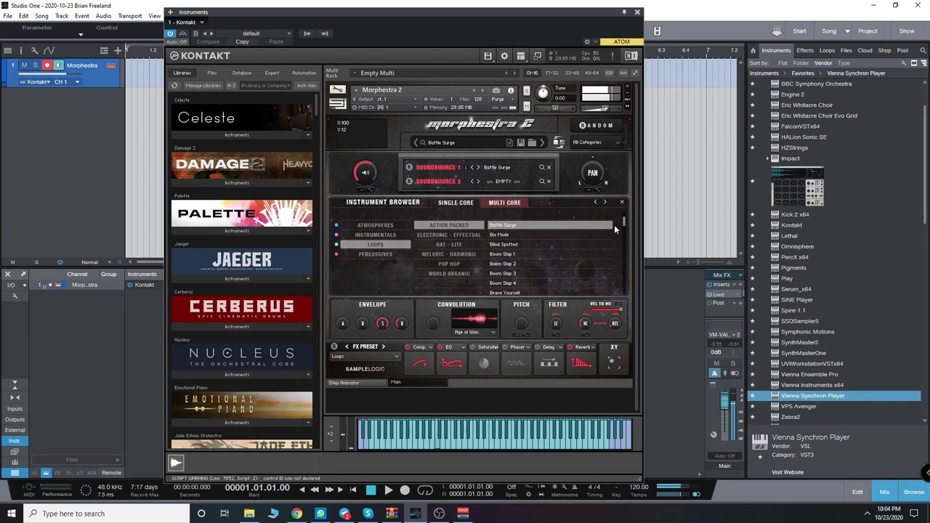
- Load the Action Packed loop preset Island Runners, followed by Stealing Monkeys
drag(623, 221, 627, 265)
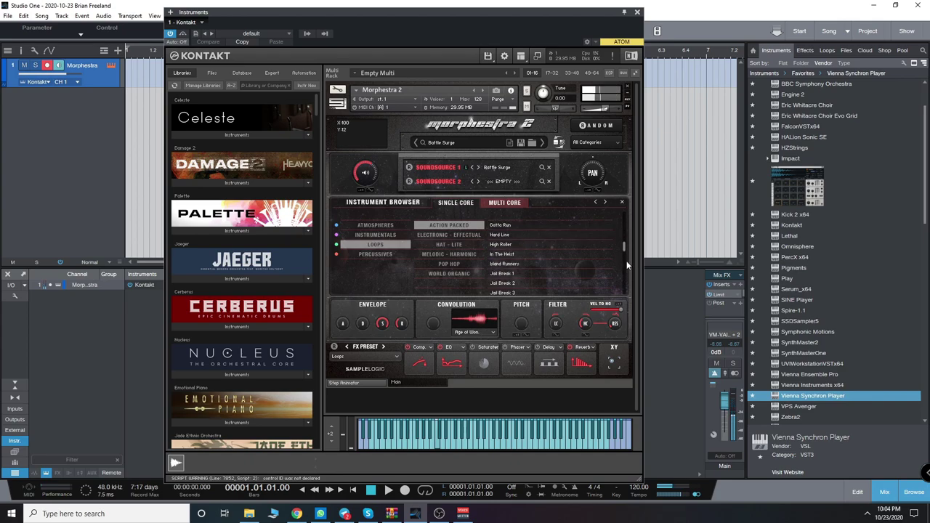
click(535, 263)
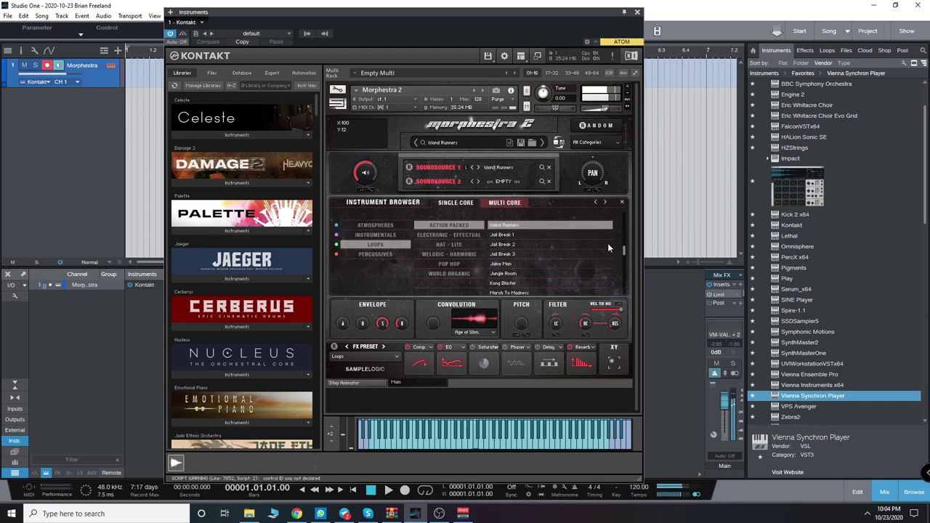
drag(625, 249, 627, 277)
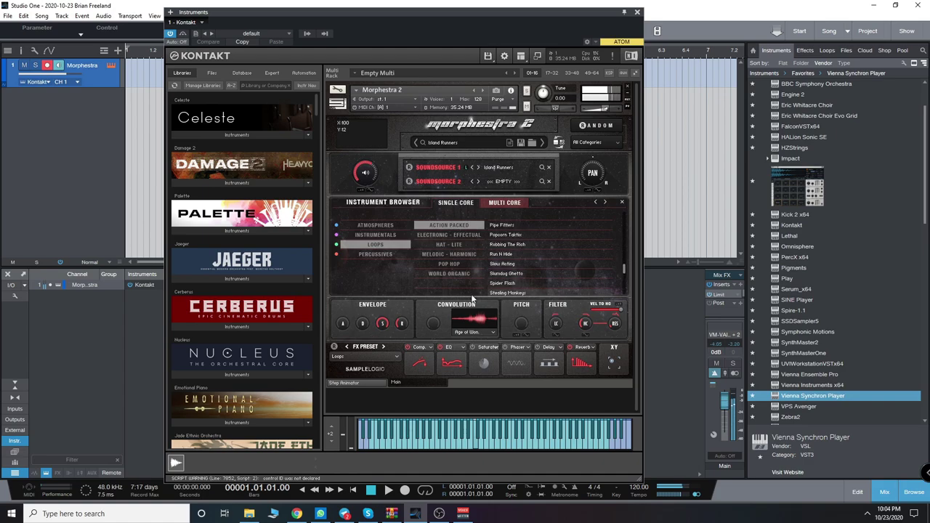
click(527, 293)
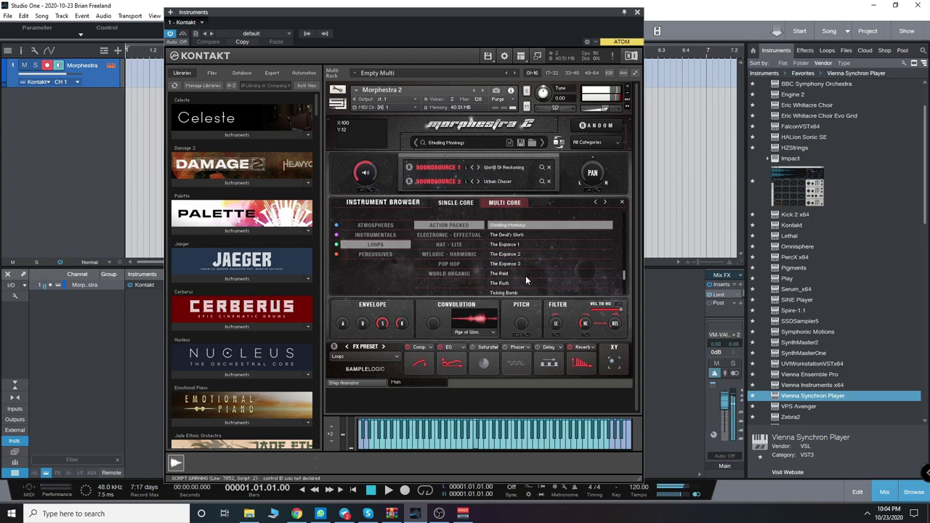
- Load the Electronic - Effectual loop preset Chasing The Dragon, followed by Lock Them Up
click(452, 237)
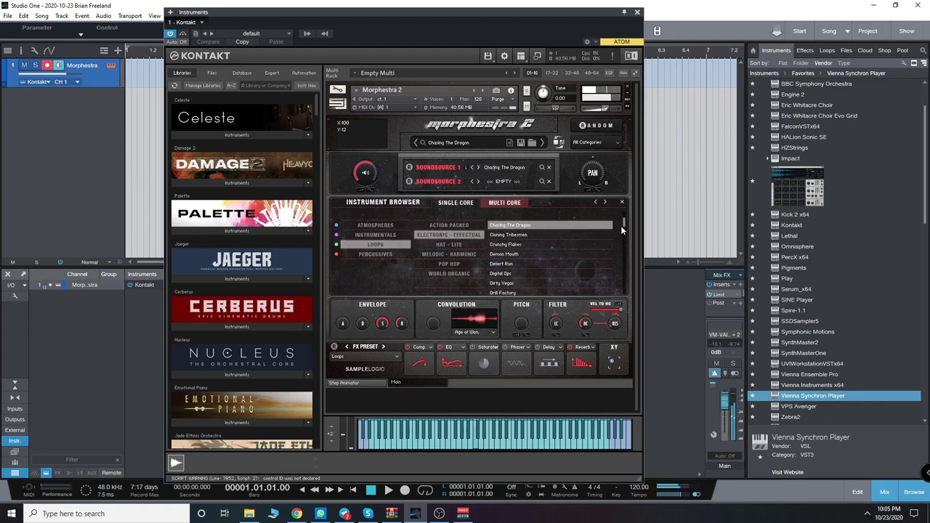
drag(625, 223, 628, 260)
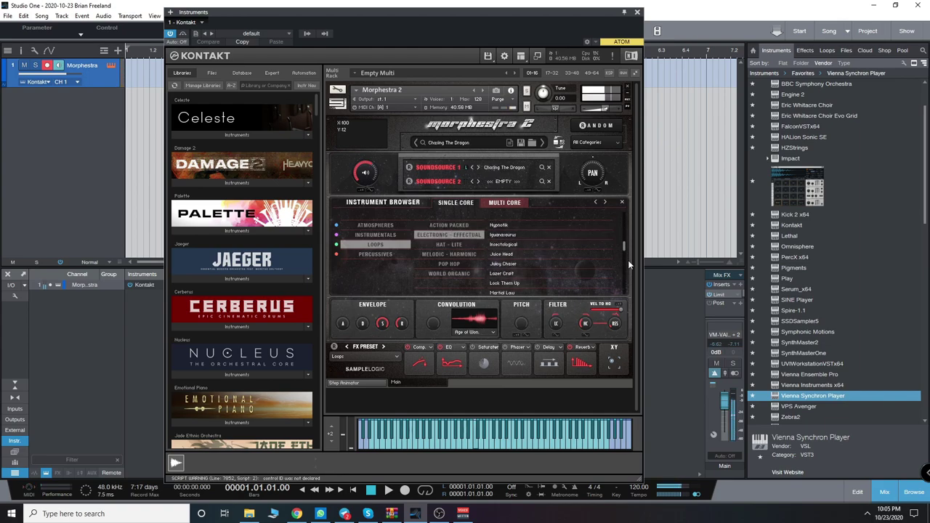
click(520, 283)
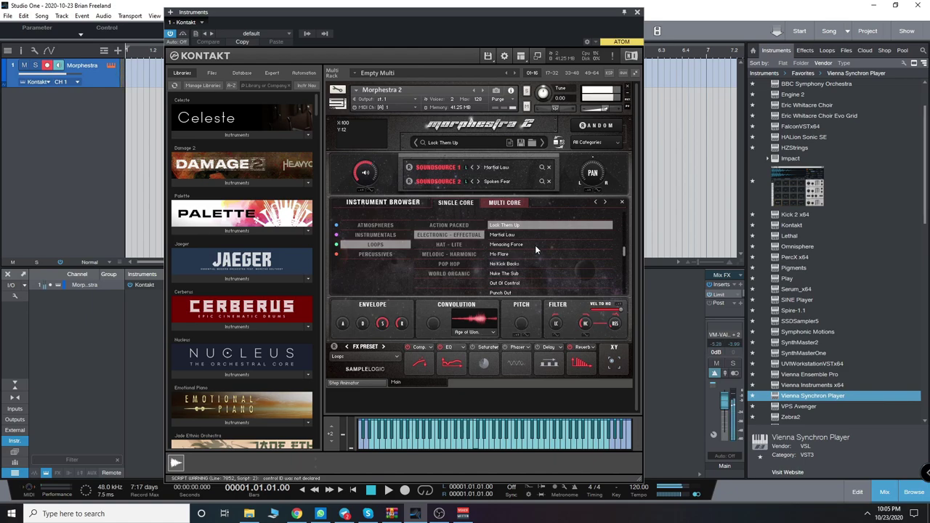
- Load the Hat - Lite loop preset Little Licks, followed by Slipping In
click(457, 242)
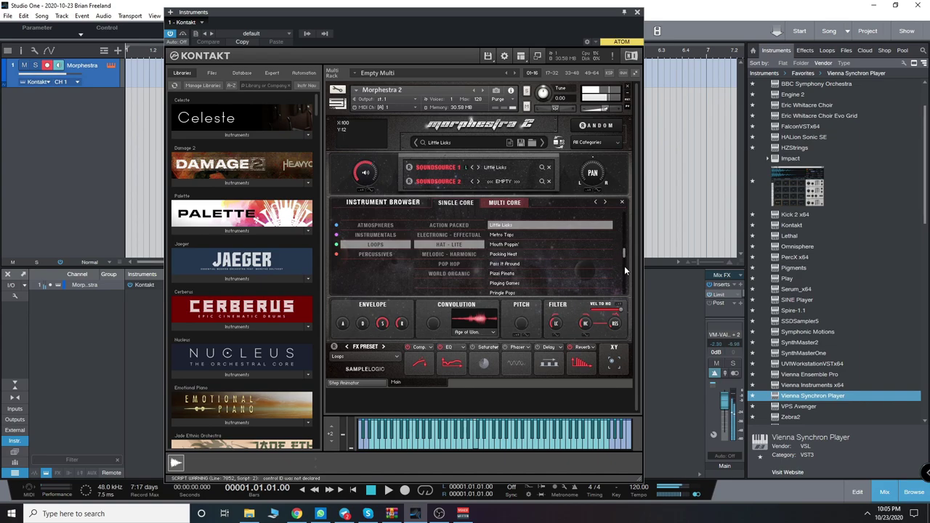
drag(625, 252, 626, 273)
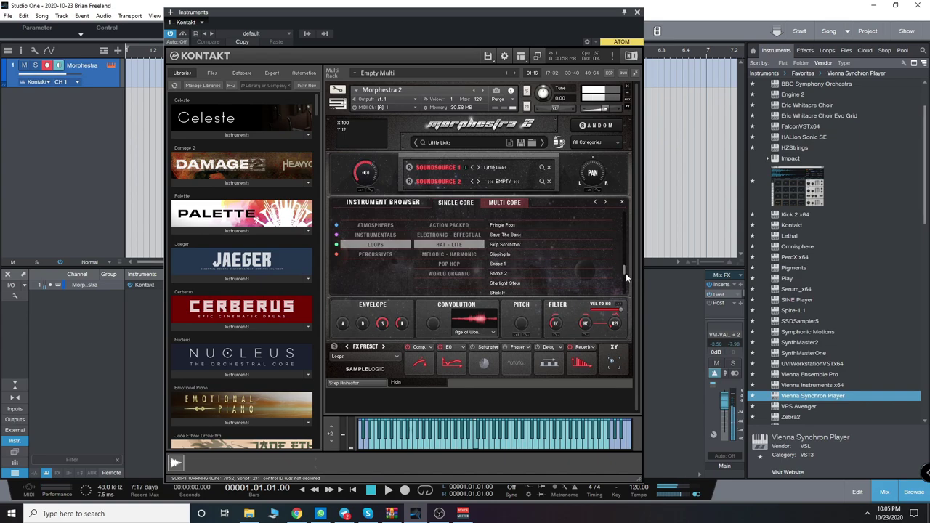
click(510, 256)
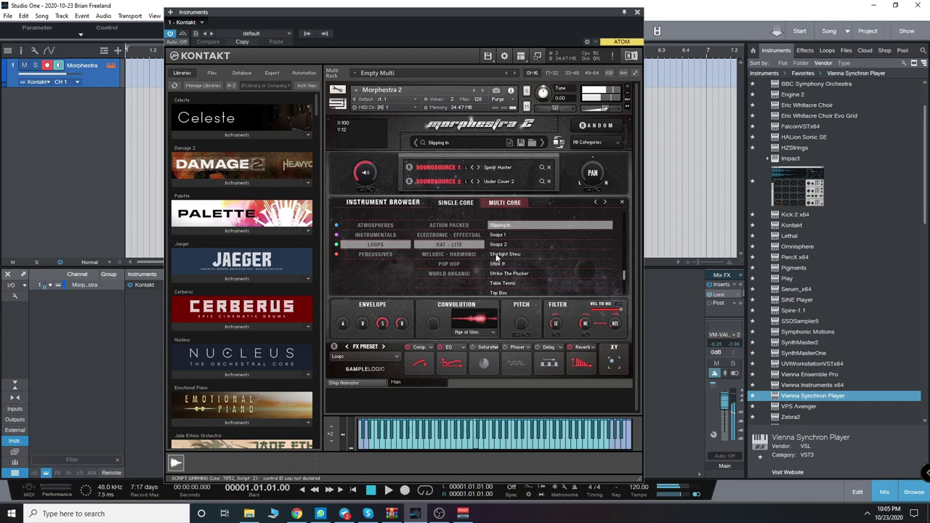
- Load the Melodic - Harmonic loop preset Jordan's Dream, followed by Craigslist Psycho
click(442, 254)
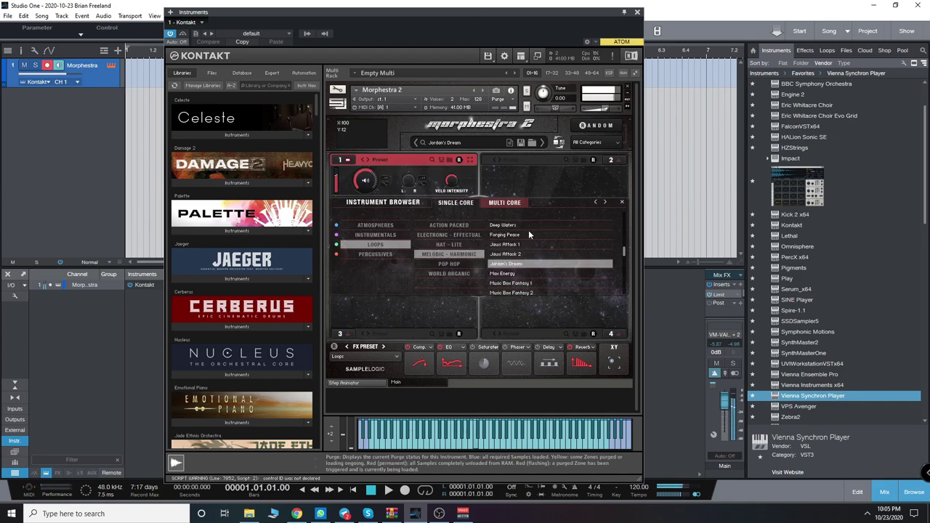
drag(625, 252, 623, 228)
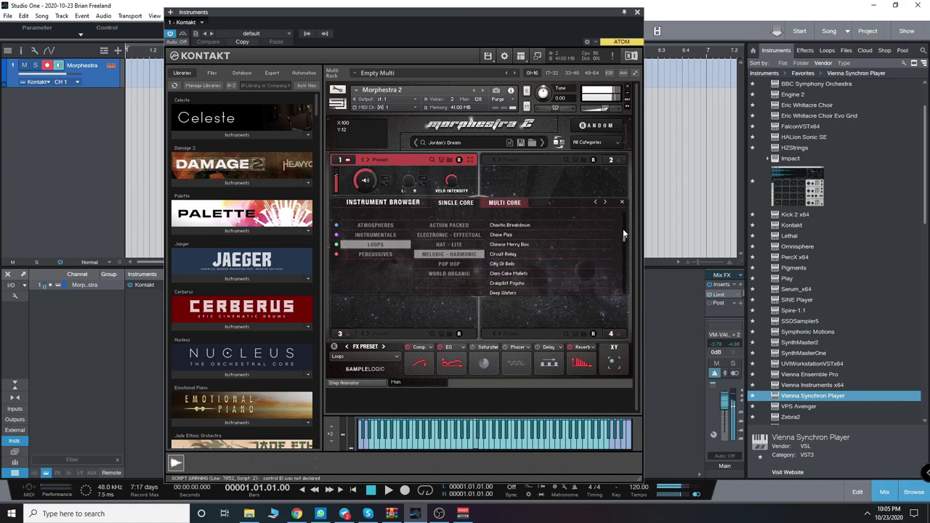
click(527, 283)
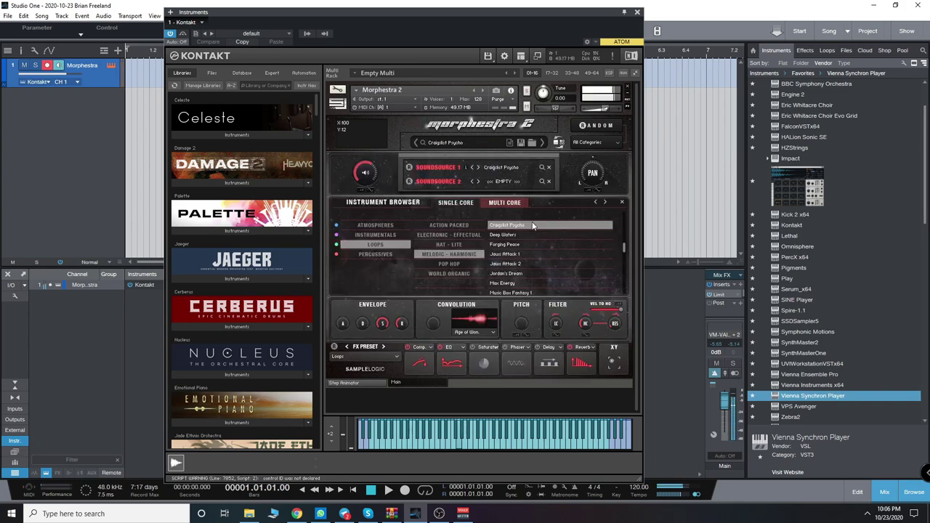
- Load the Pop Hop loop preset Designer Drugz, followed by Barbecue Smokin' from World Organic
click(459, 265)
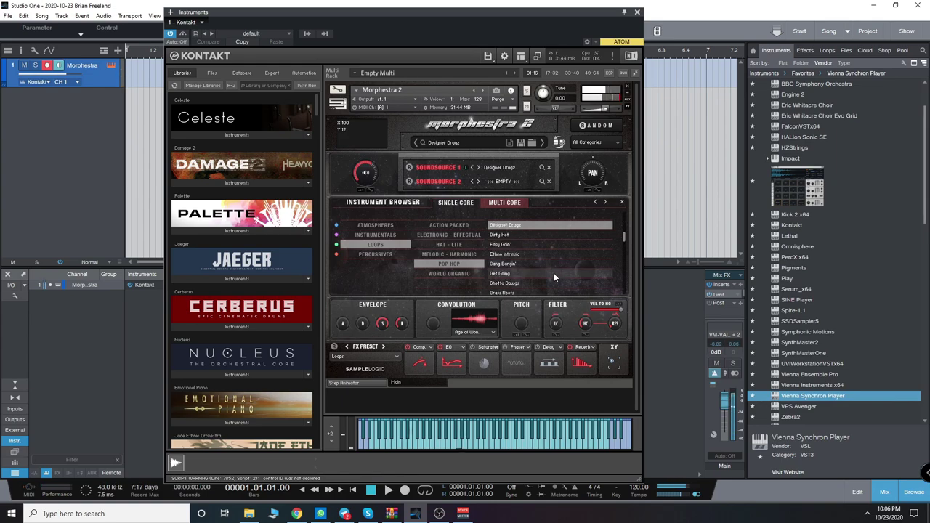
click(452, 275)
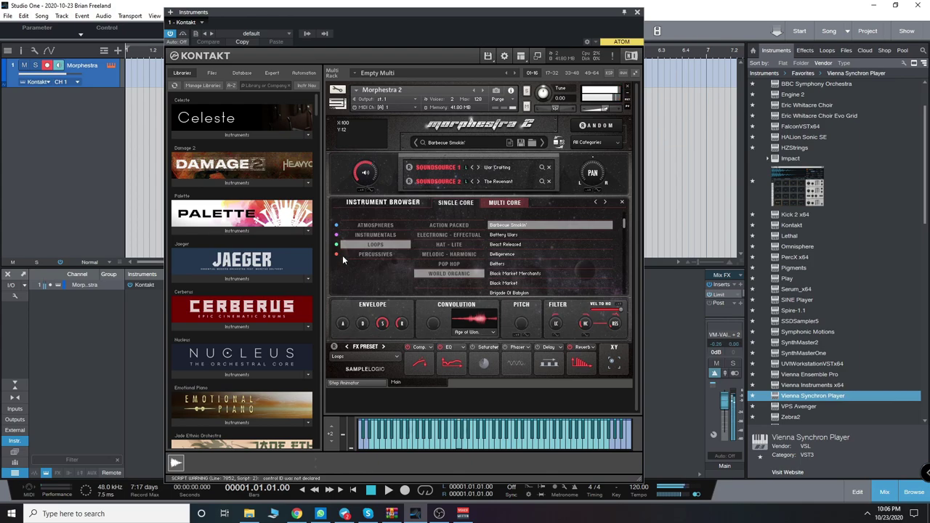
- Switch to the Percussives and load the Arpeggiated preset Gong Relief, followed by The Dark Side
click(372, 256)
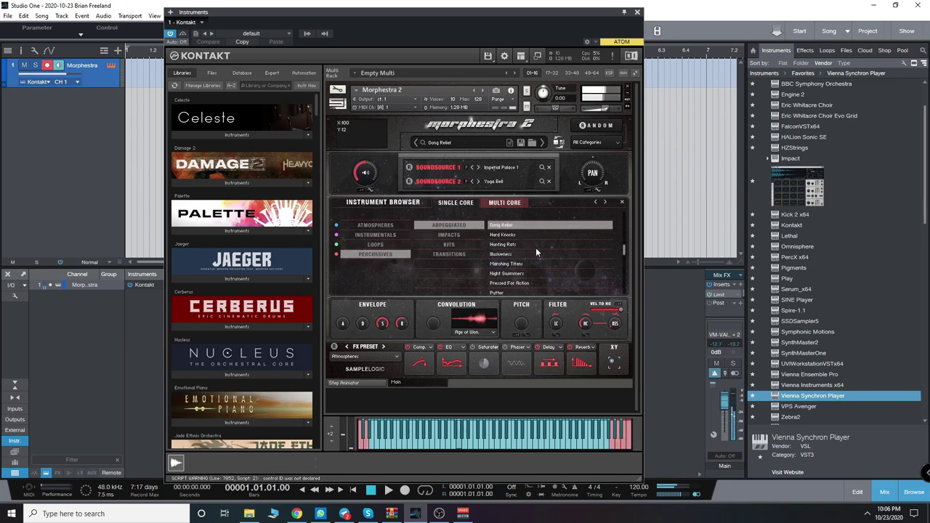
drag(625, 263, 623, 287)
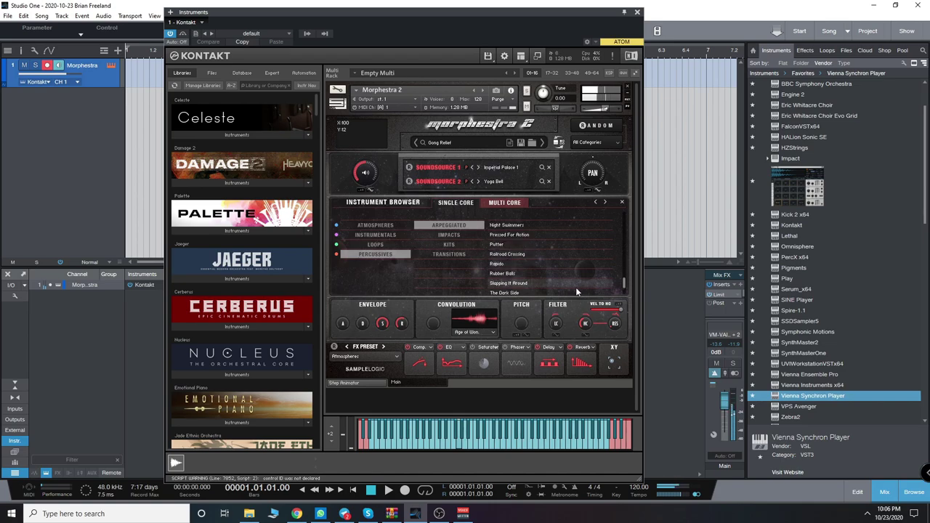
click(518, 291)
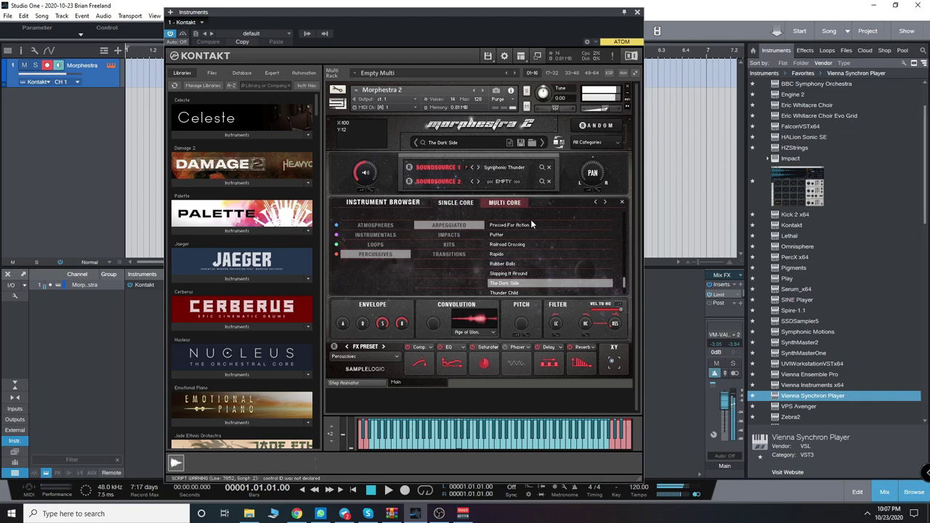
- Load the percussive Impacts presets Battle Bound 2, Big Grumble and Enter The Fist in turn
click(457, 235)
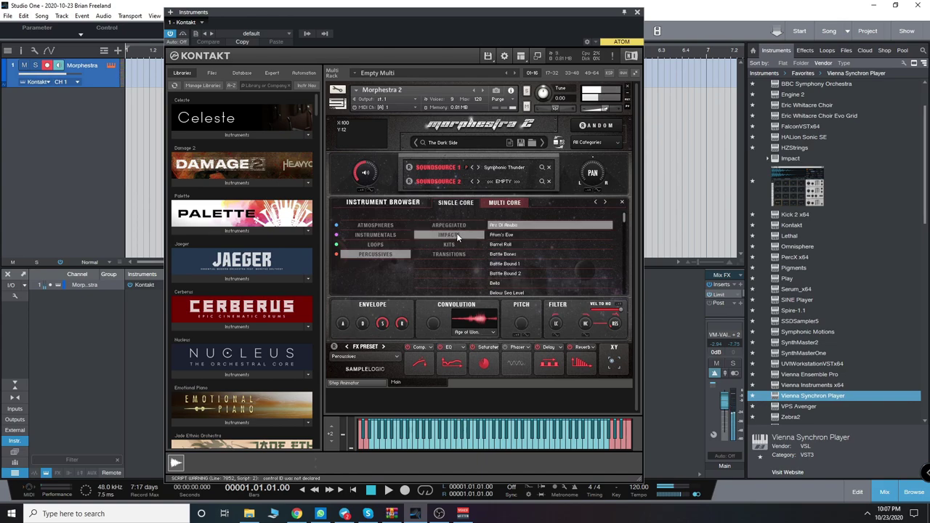
click(524, 275)
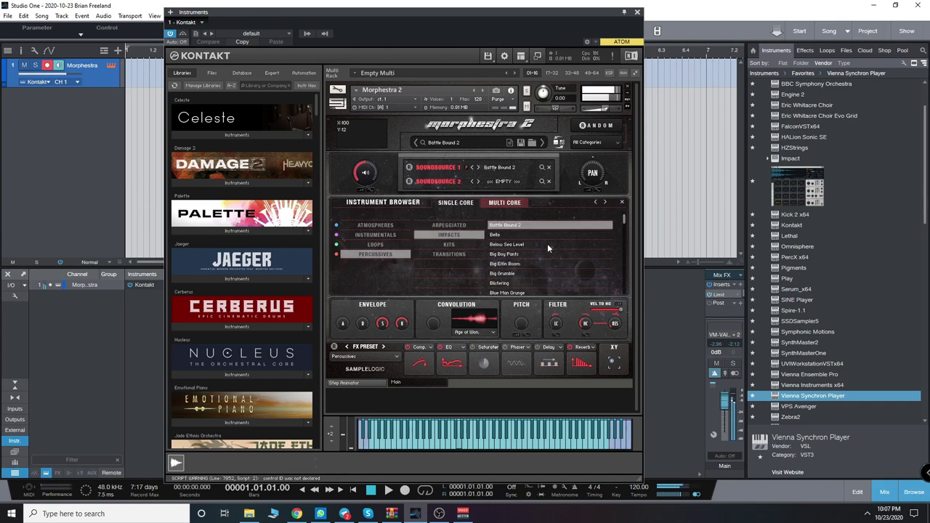
click(522, 273)
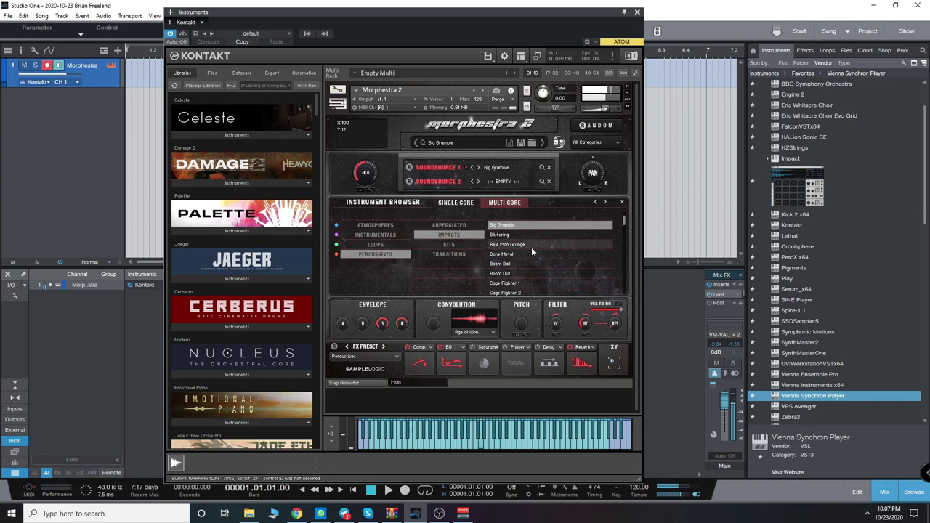
scroll(627, 222, down, 5)
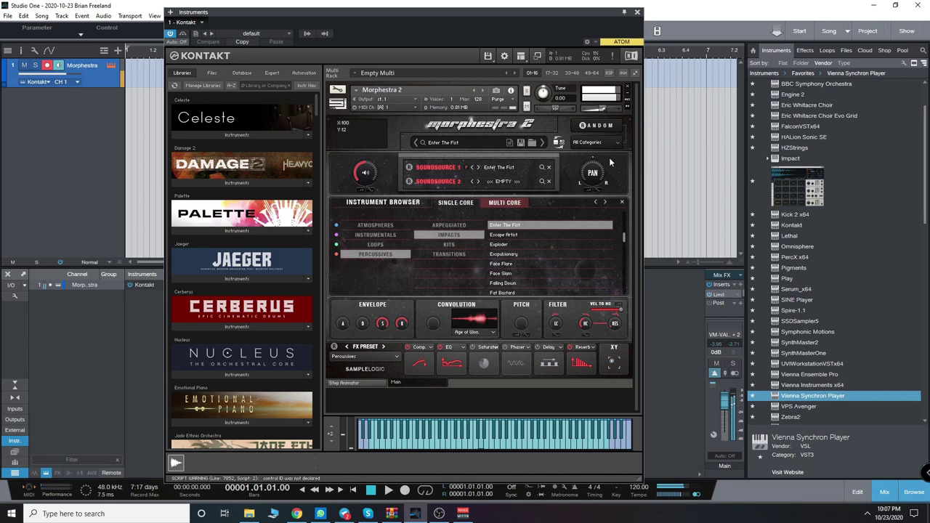
drag(623, 237, 625, 253)
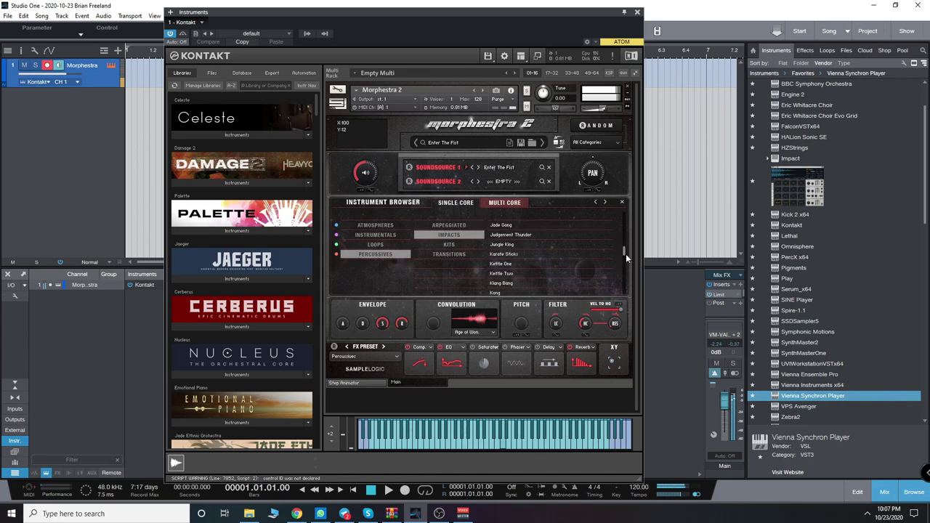
- Load the Gong Ensemble preset from the percussive Kits
click(449, 245)
click(509, 263)
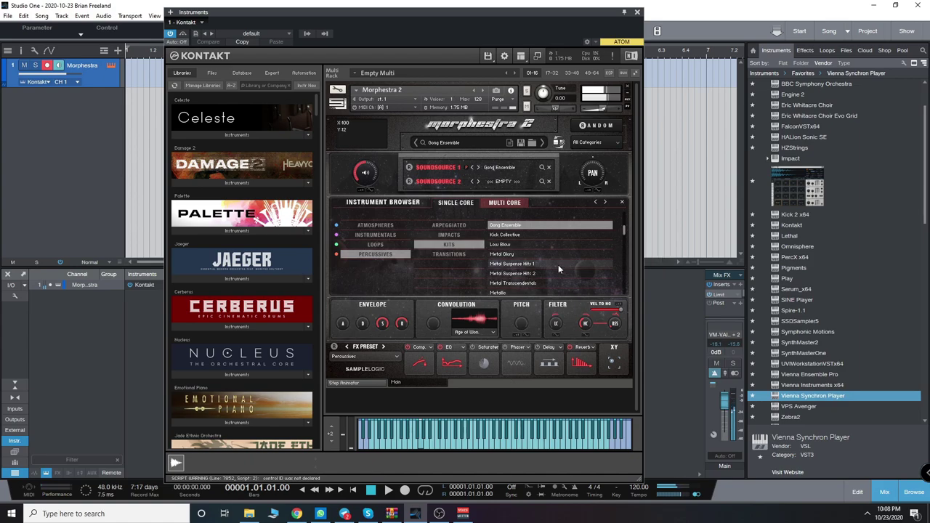
- Load the percussive Transitions presets Alien Retrieval, Ground Shaker and Joker's Lair in turn
click(447, 253)
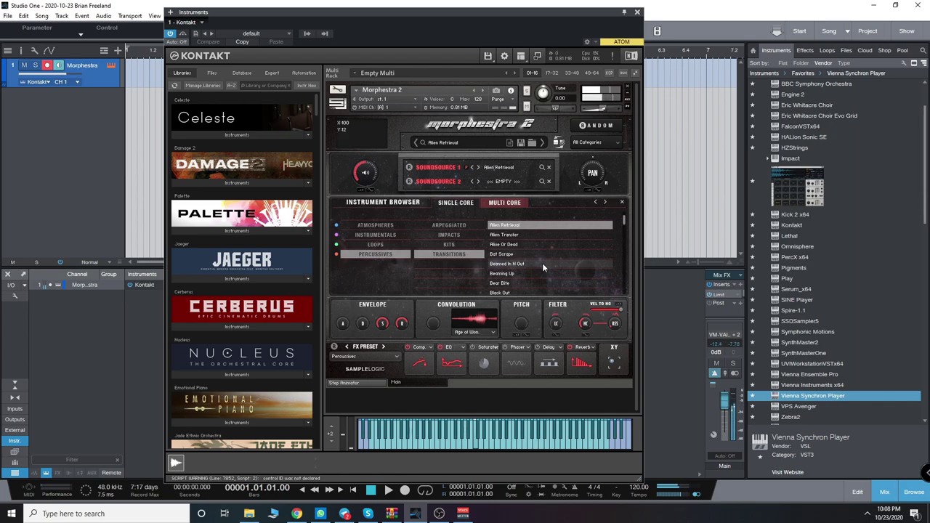
drag(625, 219, 627, 259)
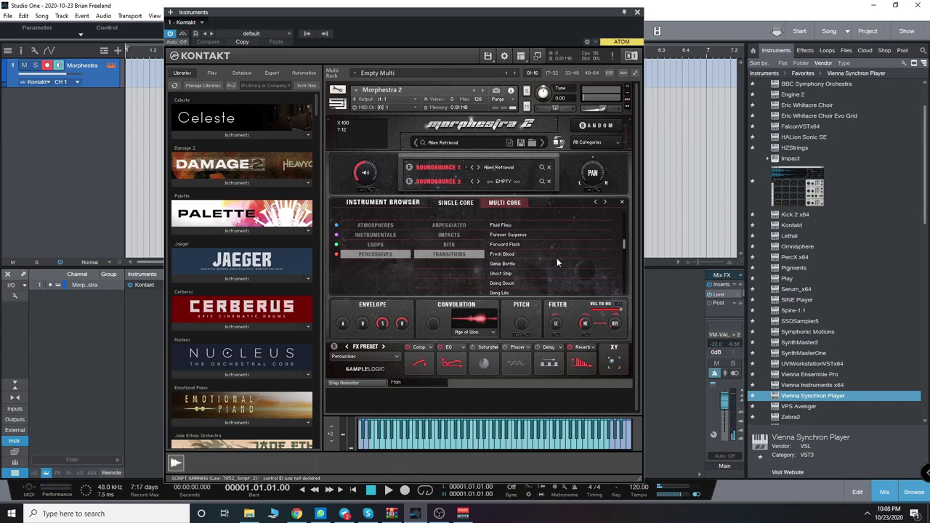
click(509, 224)
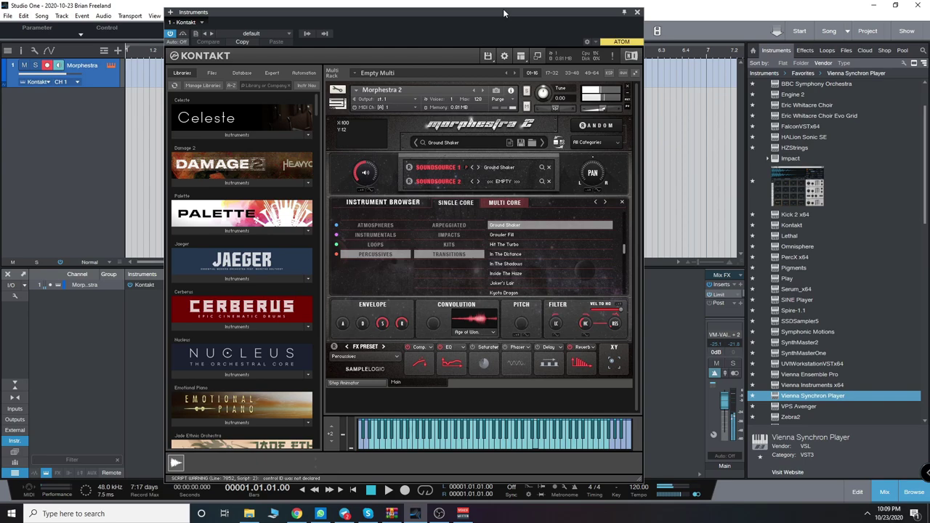
click(505, 283)
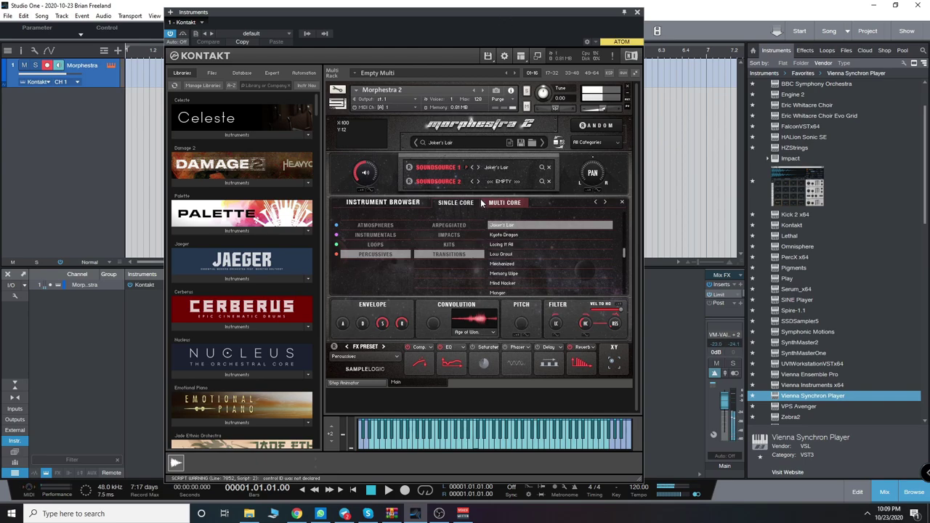